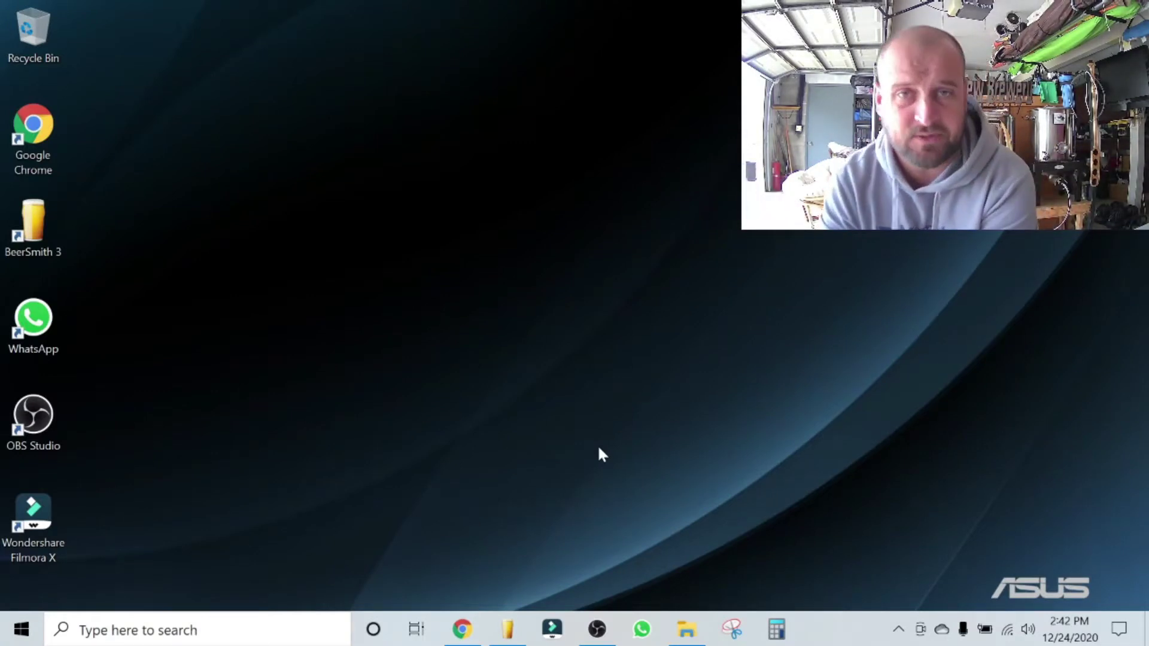
- Open the Barleywine 2.0 Rebrew recipe from My Recipes and select its batch size value
left_click(509, 626)
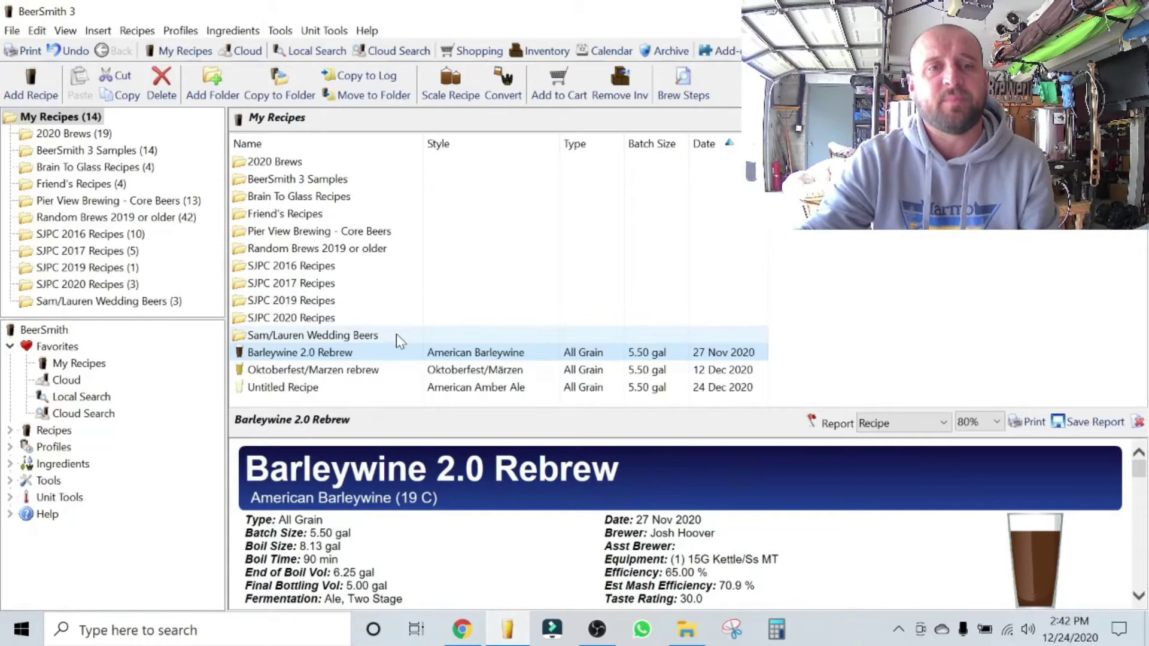
double_click(333, 358)
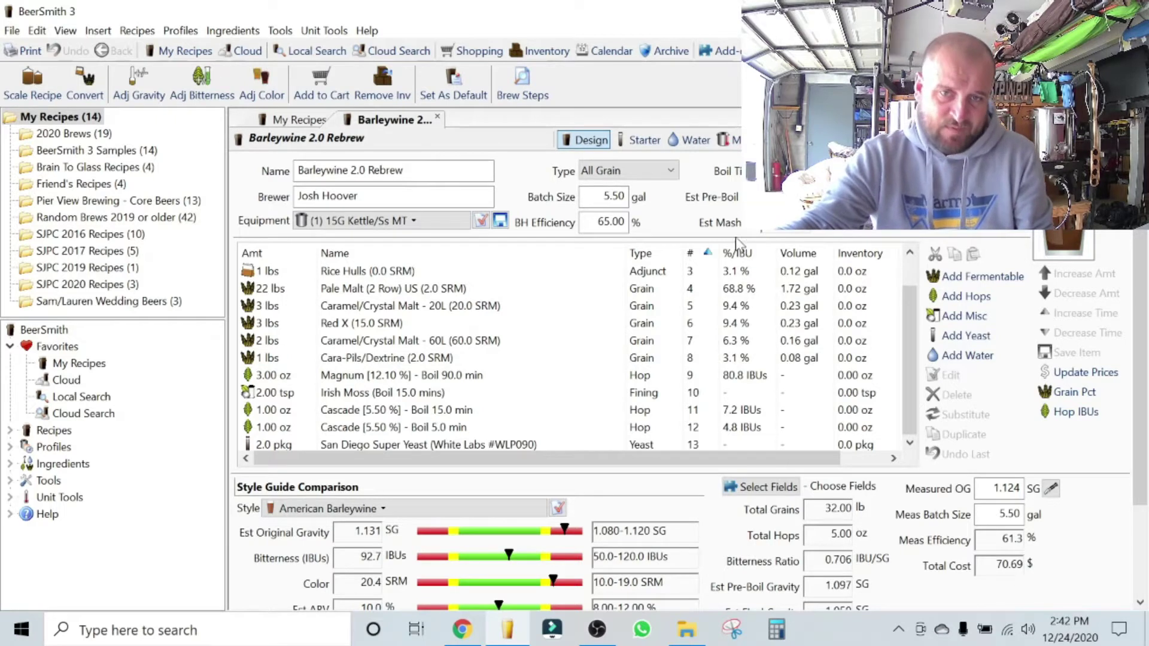
left_click(621, 197)
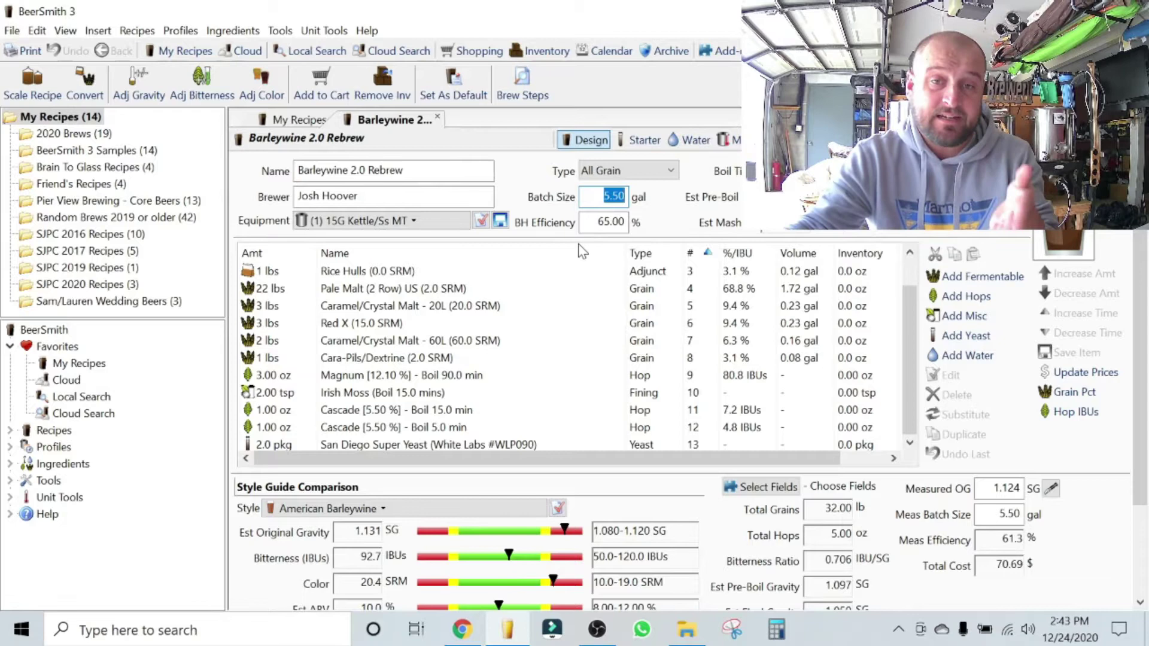
- Select Barleywine's brewhouse efficiency value, then open the Oktoberfest/Marzen rebrew recipe from My Recipes
left_click(598, 221)
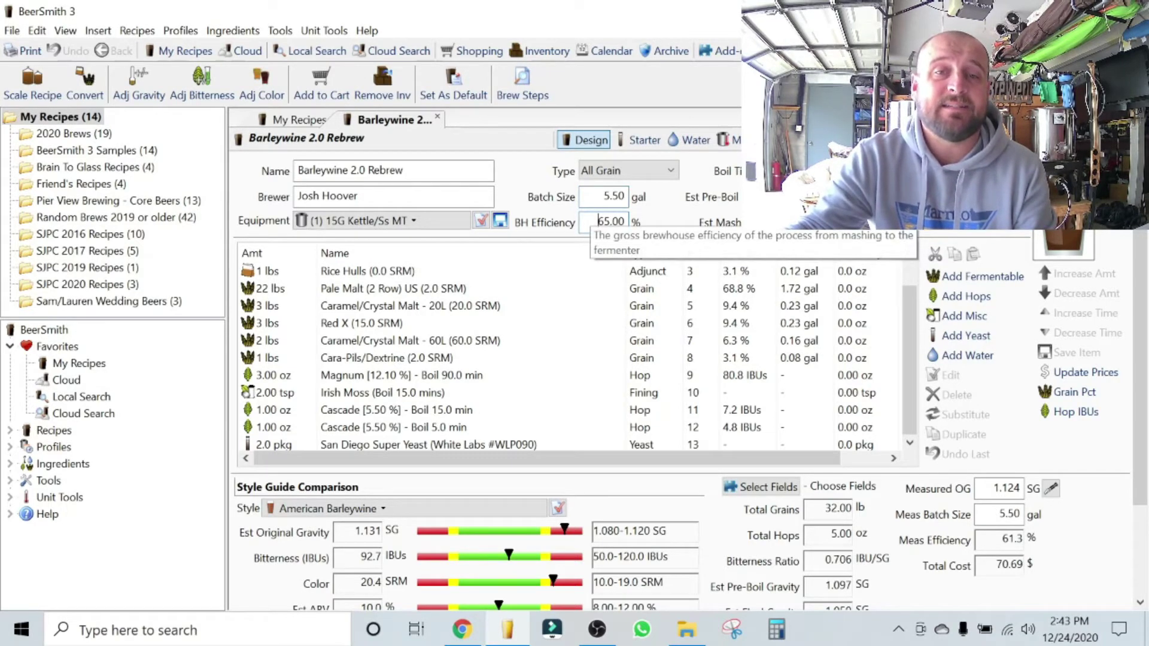
double_click(611, 221)
left_click(307, 121)
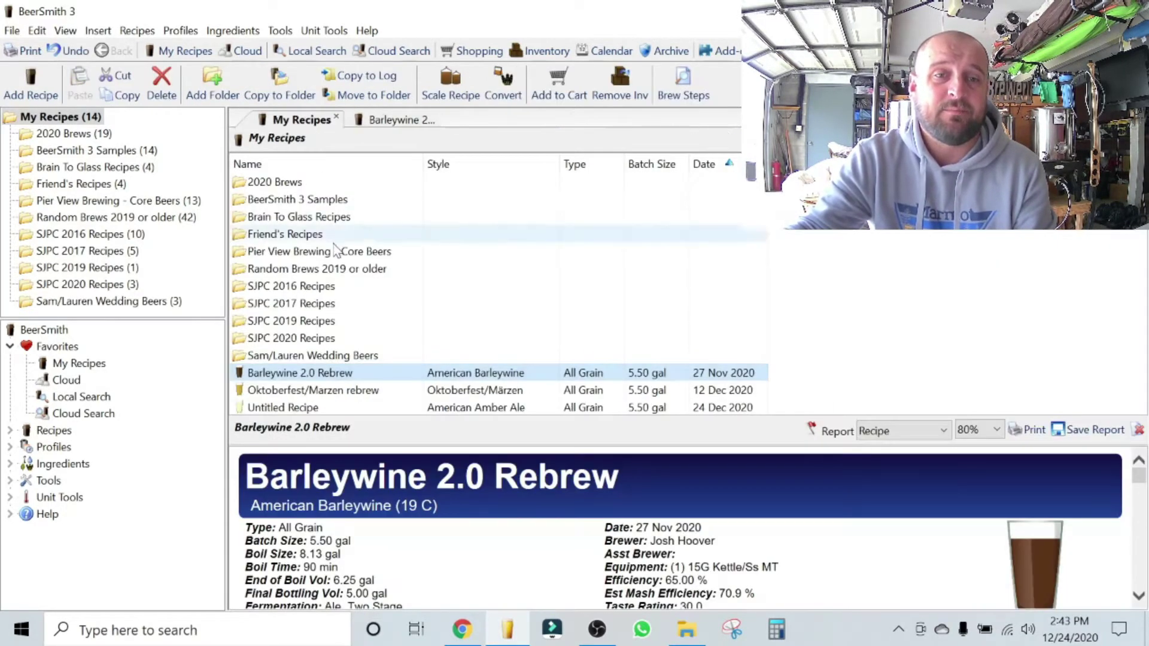
double_click(328, 395)
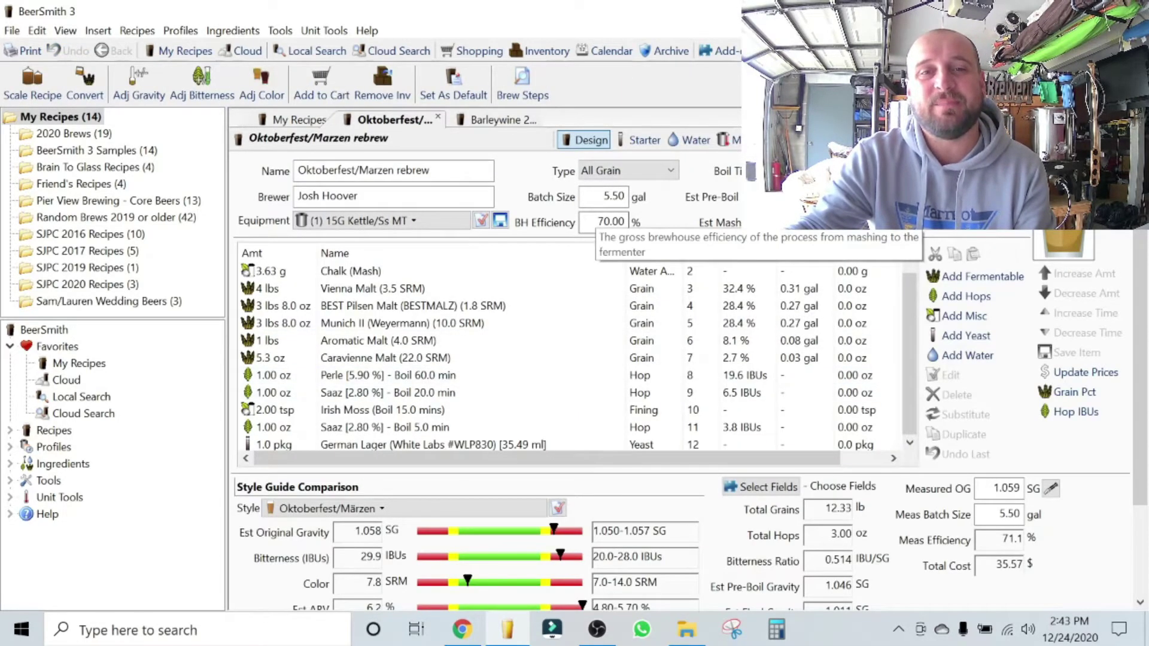
- Open the Untitled Recipe, check its brewhouse efficiency, then close it
left_click(291, 124)
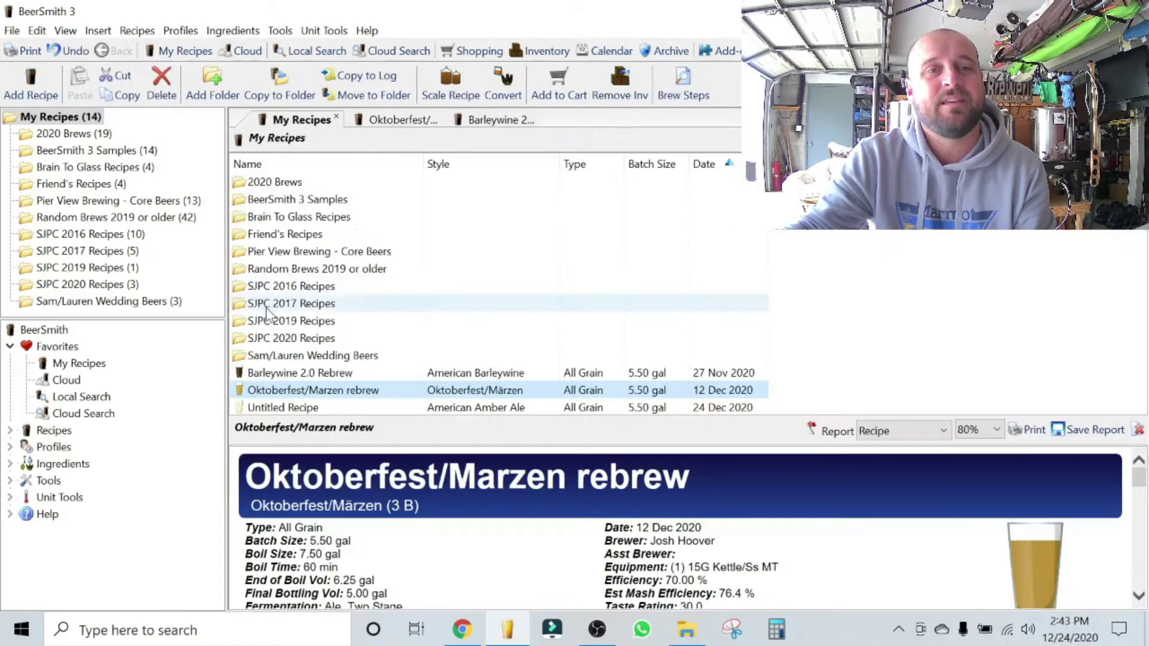
left_click(278, 409)
double_click(278, 409)
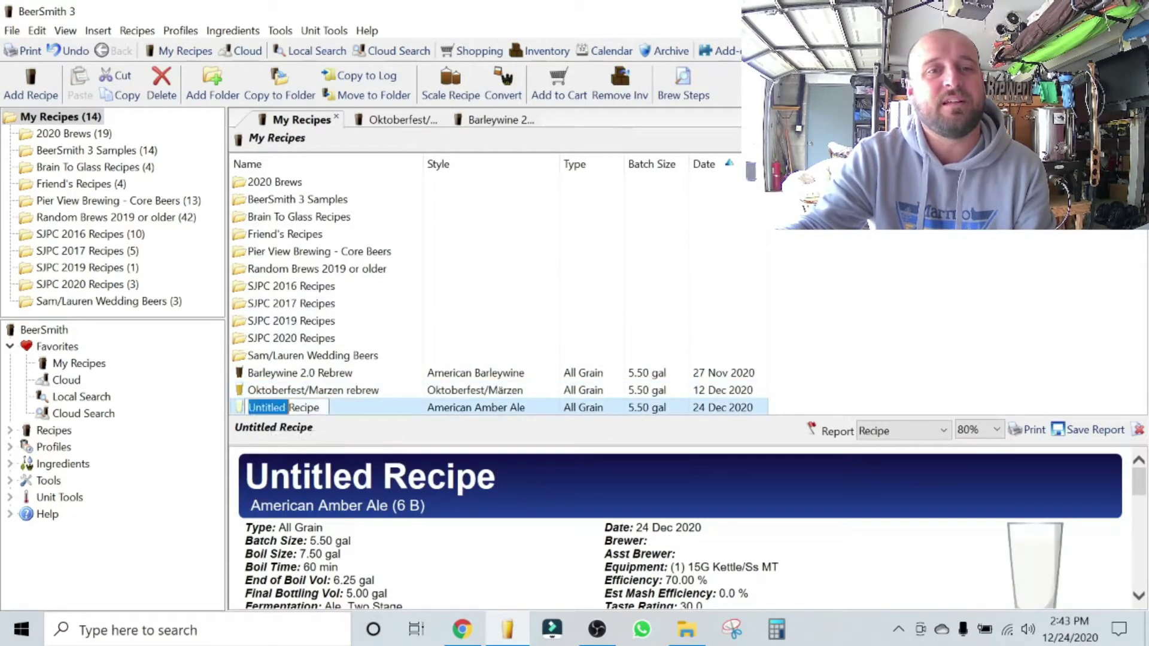
double_click(335, 409)
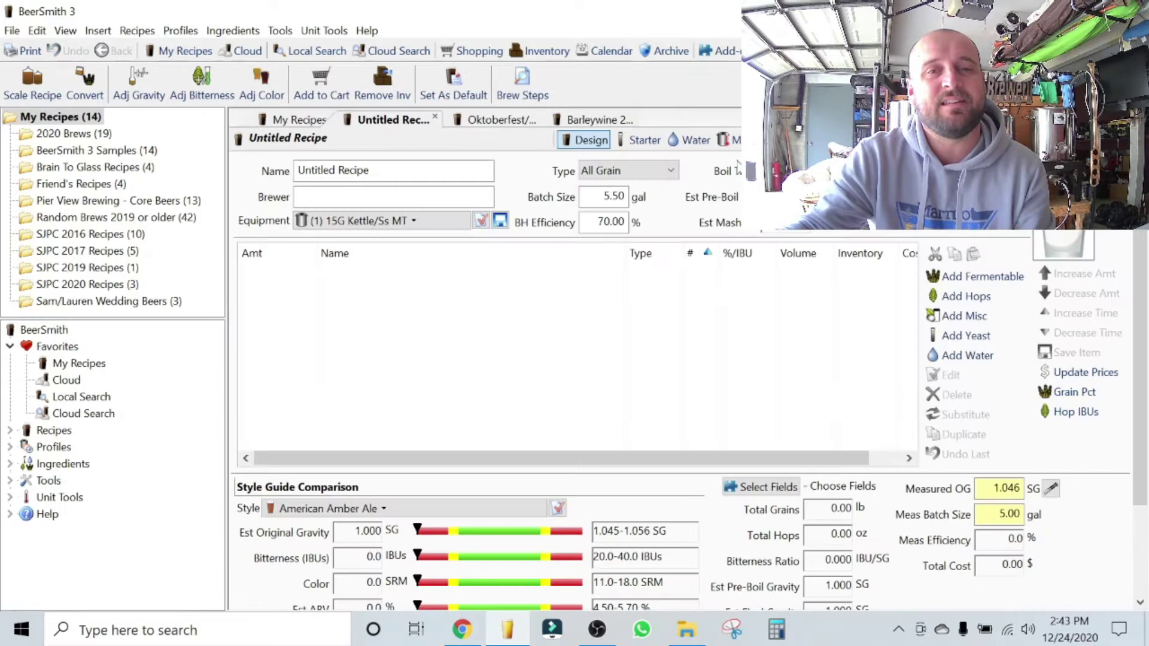
double_click(610, 222)
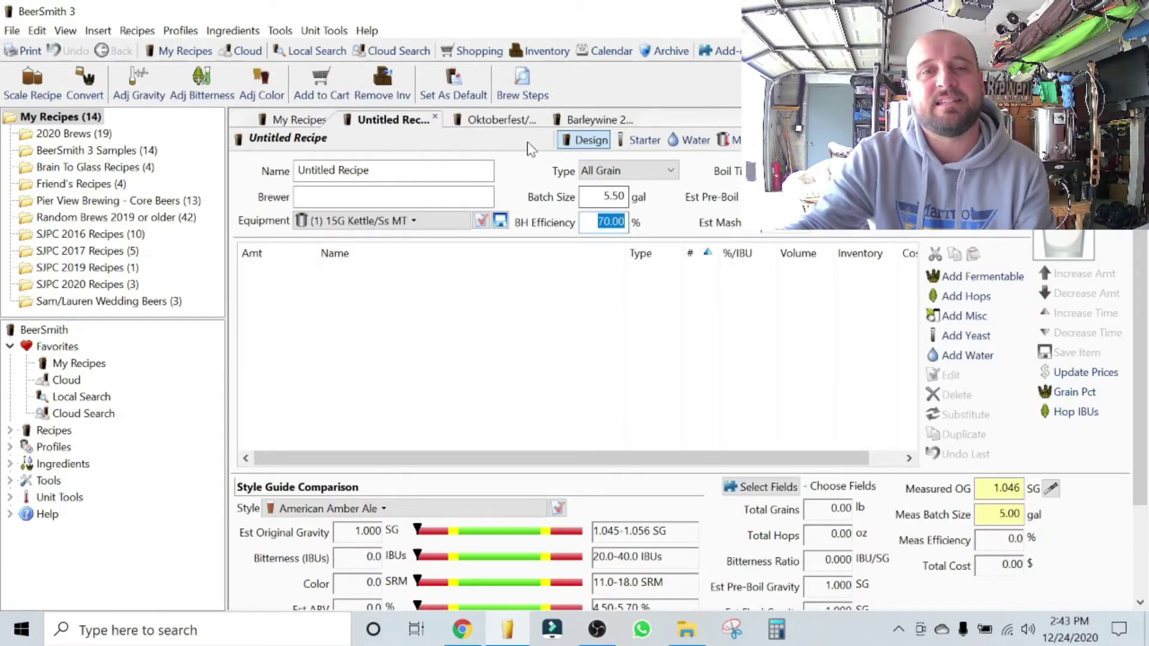
left_click(436, 117)
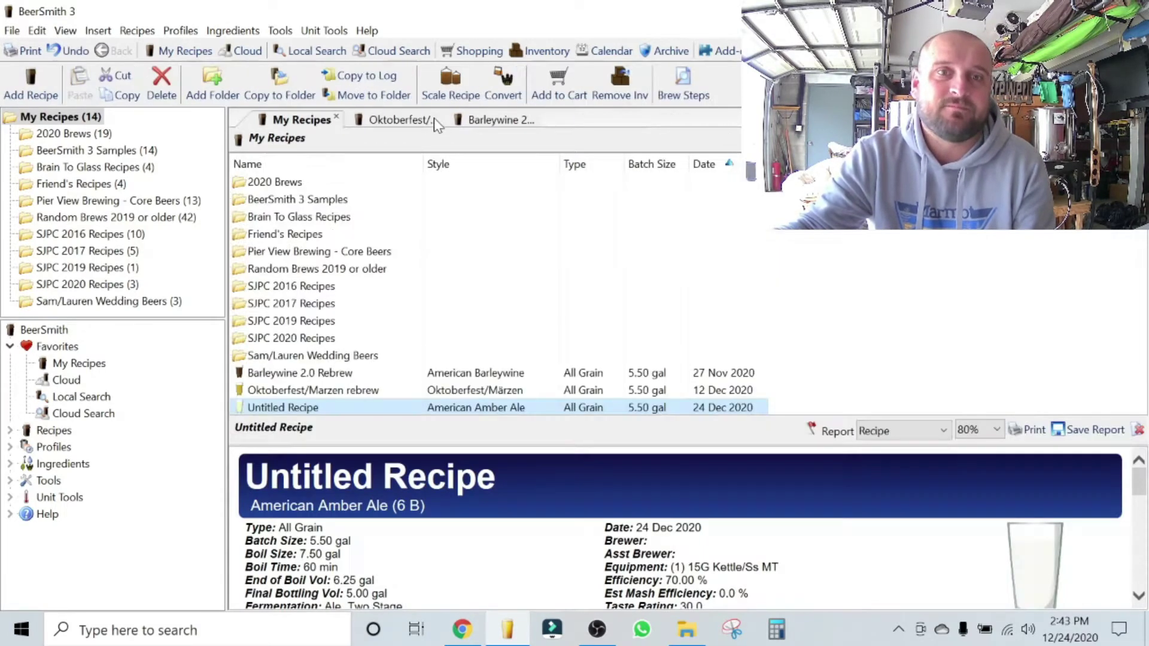
- Review Barleywine 2.0 Rebrew's session readings: measured pre-boil gravity 1.095 and measured OG 1.124
left_click(471, 119)
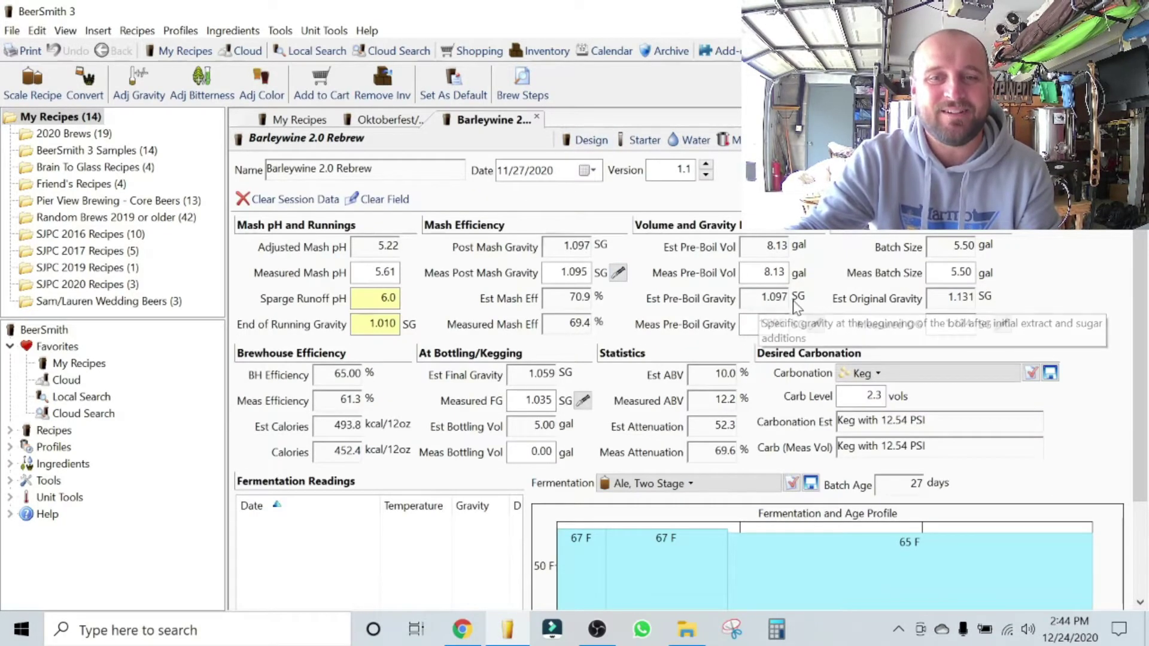
left_click(772, 323)
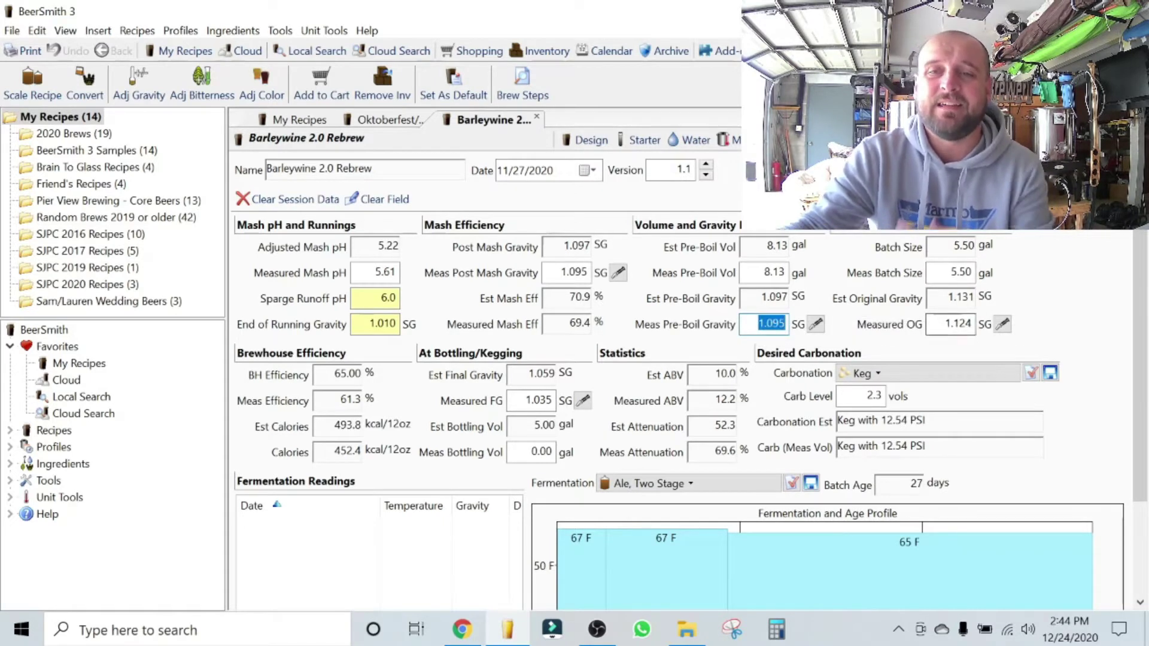
left_click(956, 323)
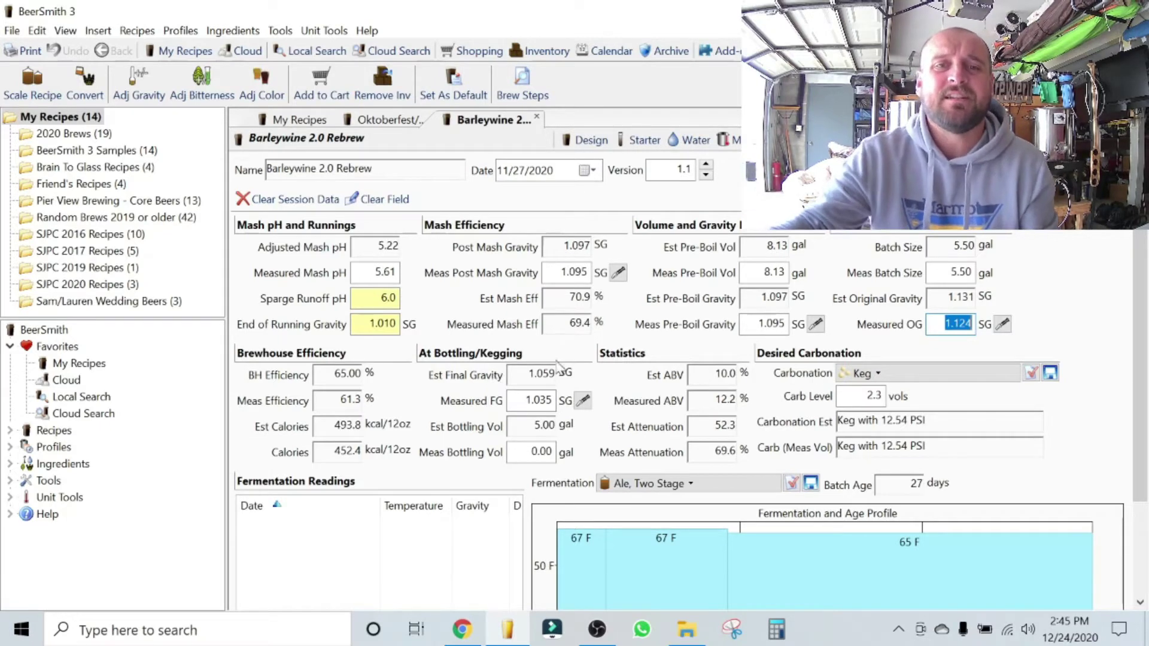
- On the Design page, select Pale Malt through Cara-Pils/Dextrine plus Rice Hulls as one group
left_click(585, 140)
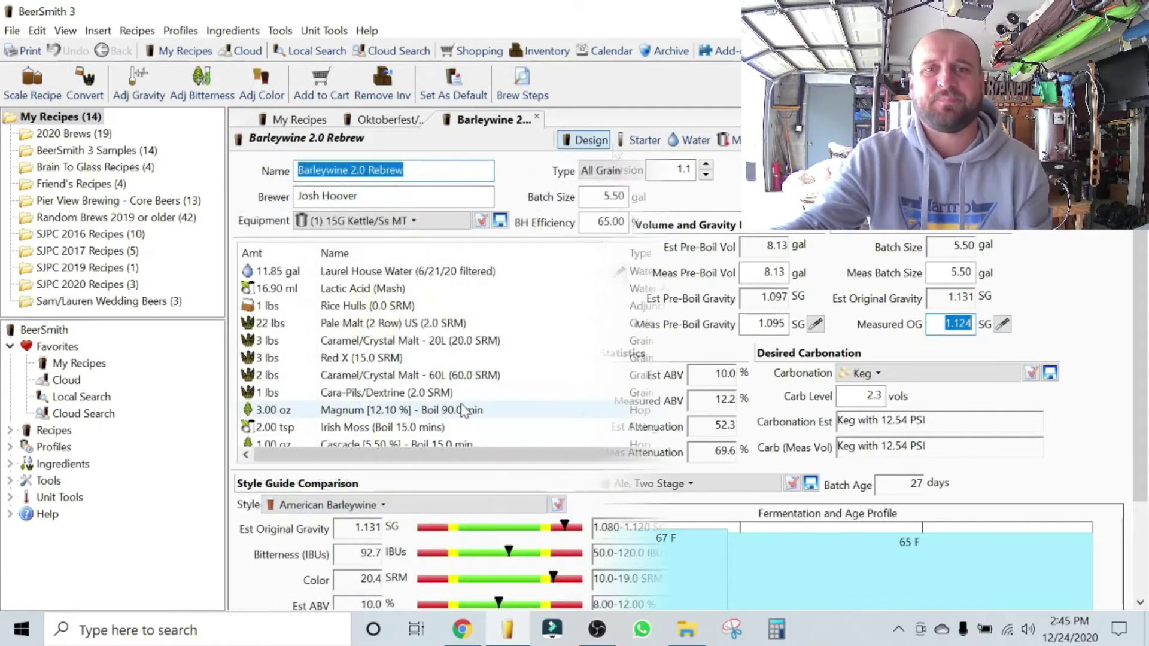
left_click(368, 323)
left_click(392, 397, "shift")
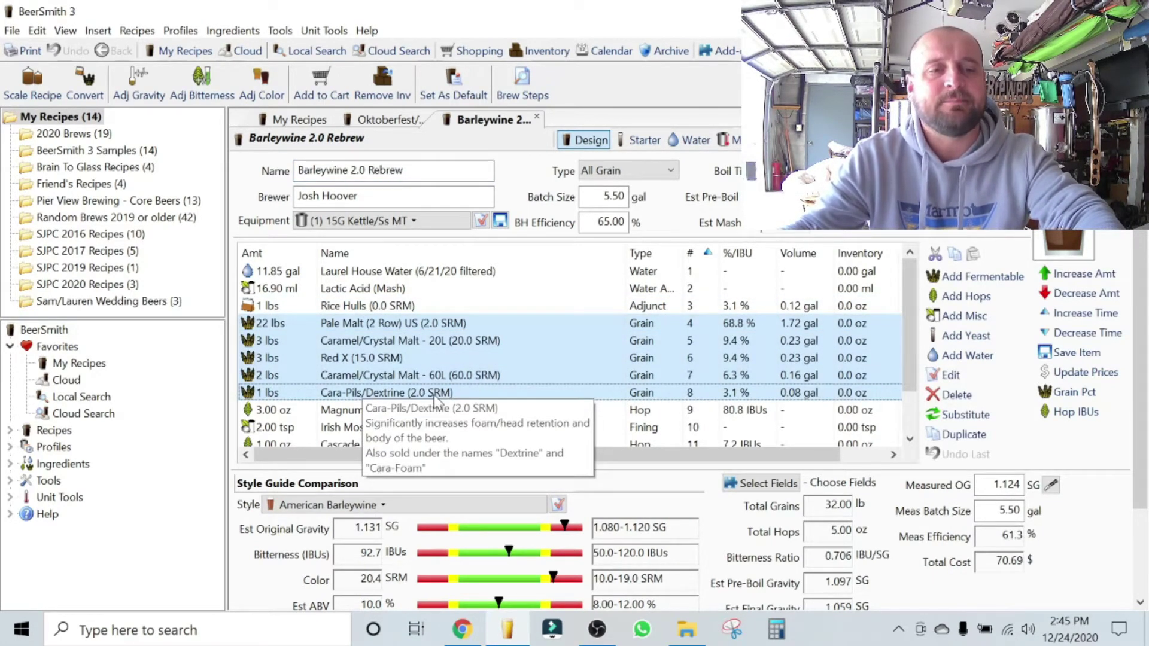
left_click(354, 306, "shift")
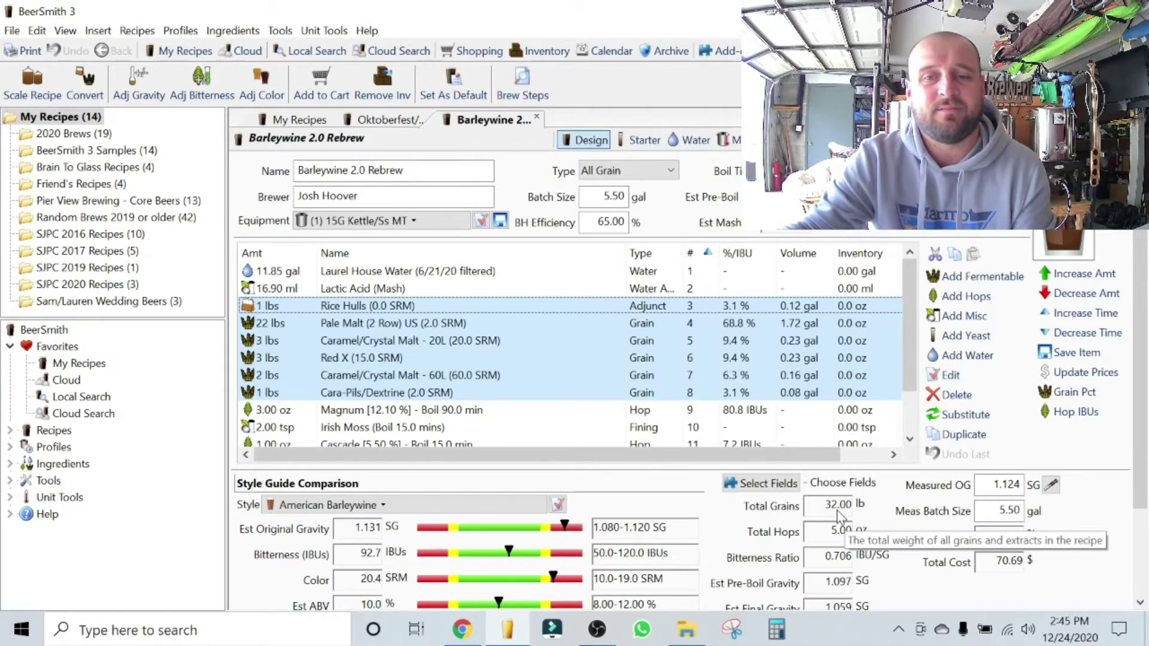
scroll(840, 516, "down", 1)
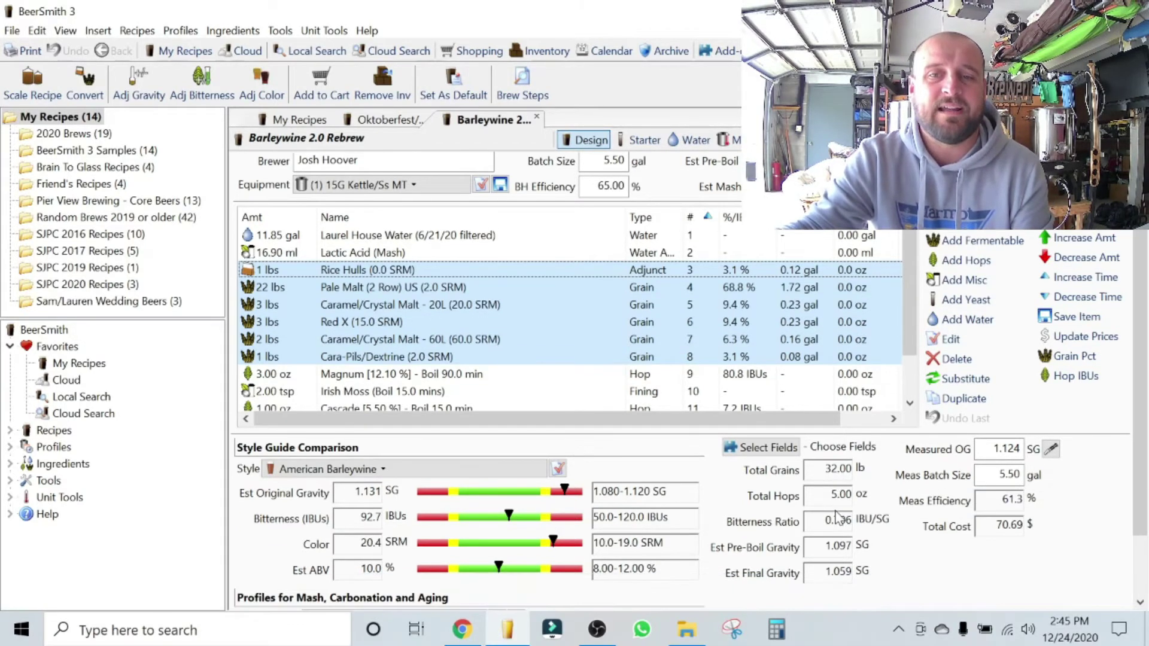
left_click(766, 448)
left_click(845, 581)
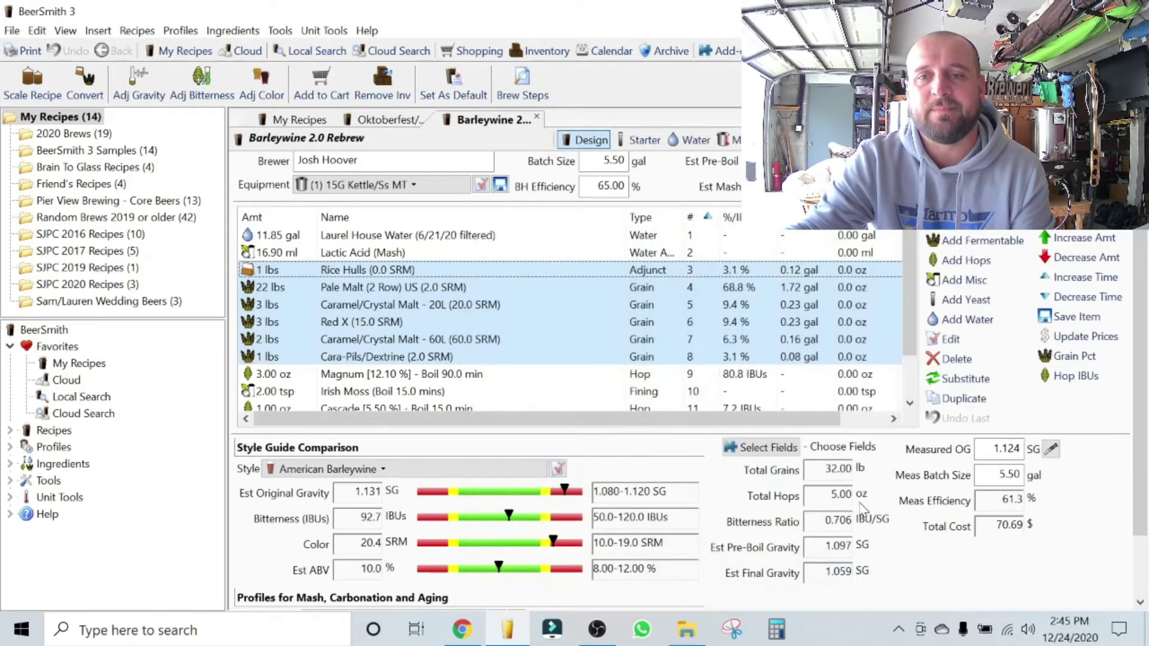
scroll(837, 484, "down", 2)
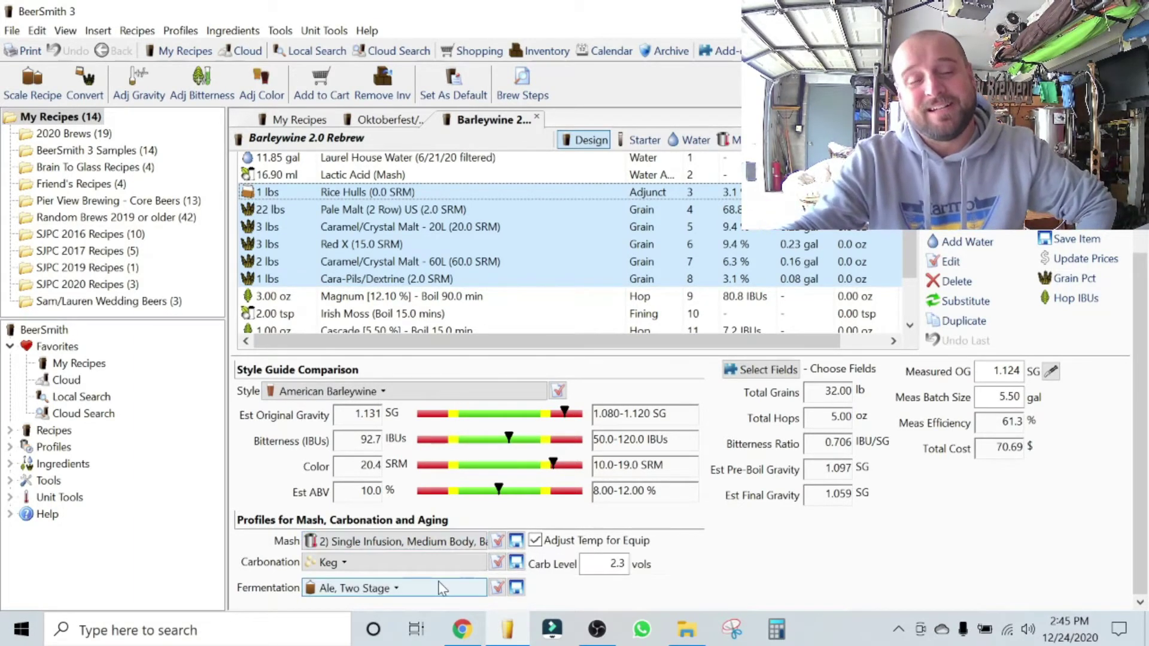
left_click(453, 546)
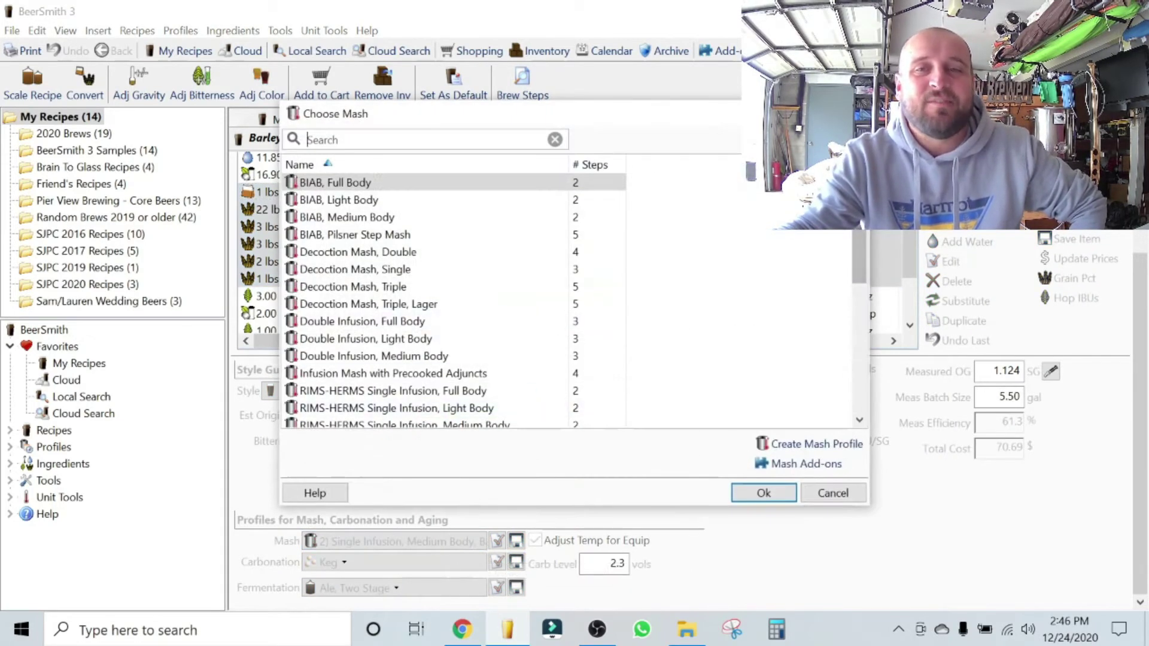
scroll(454, 293, "down", 6)
scroll(455, 293, "up", 6)
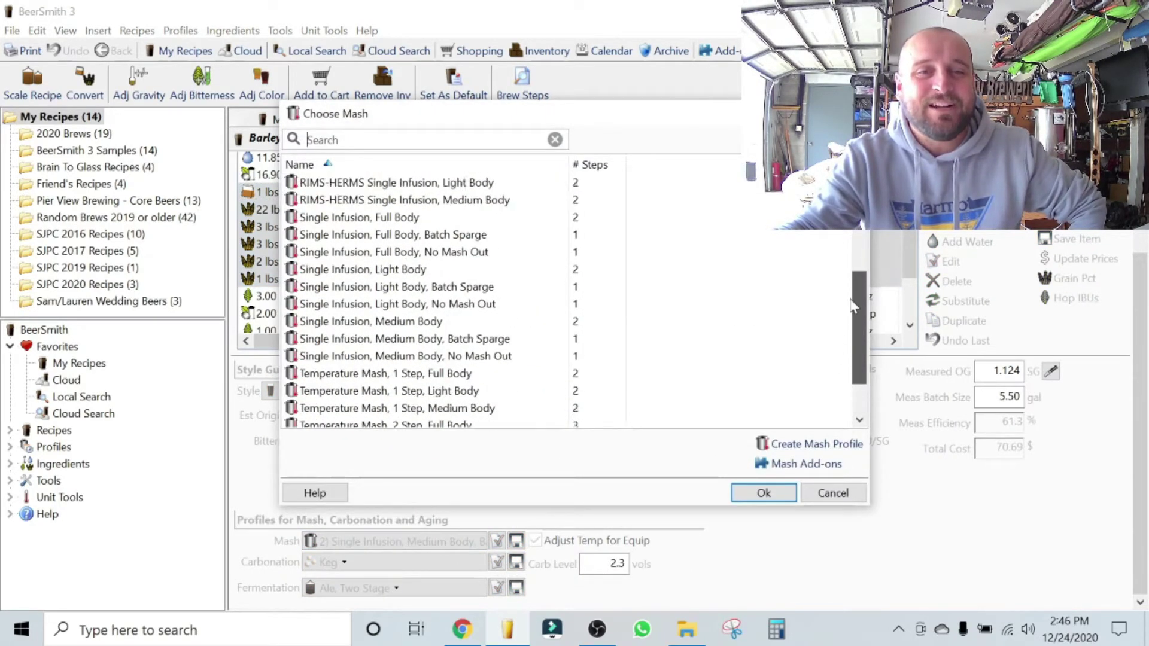
scroll(831, 282, "up", 1)
left_click(830, 489)
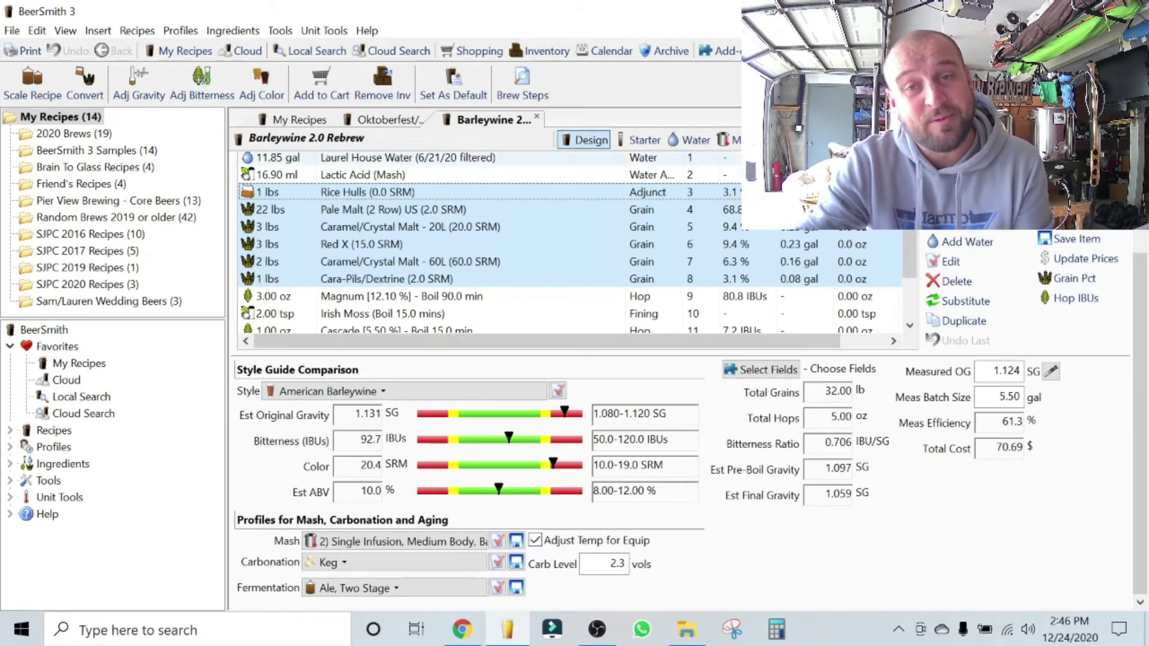
- View the mash details (40.00 qt strike water at 166.3 F) and begin entering values in Calculator
left_click(727, 139)
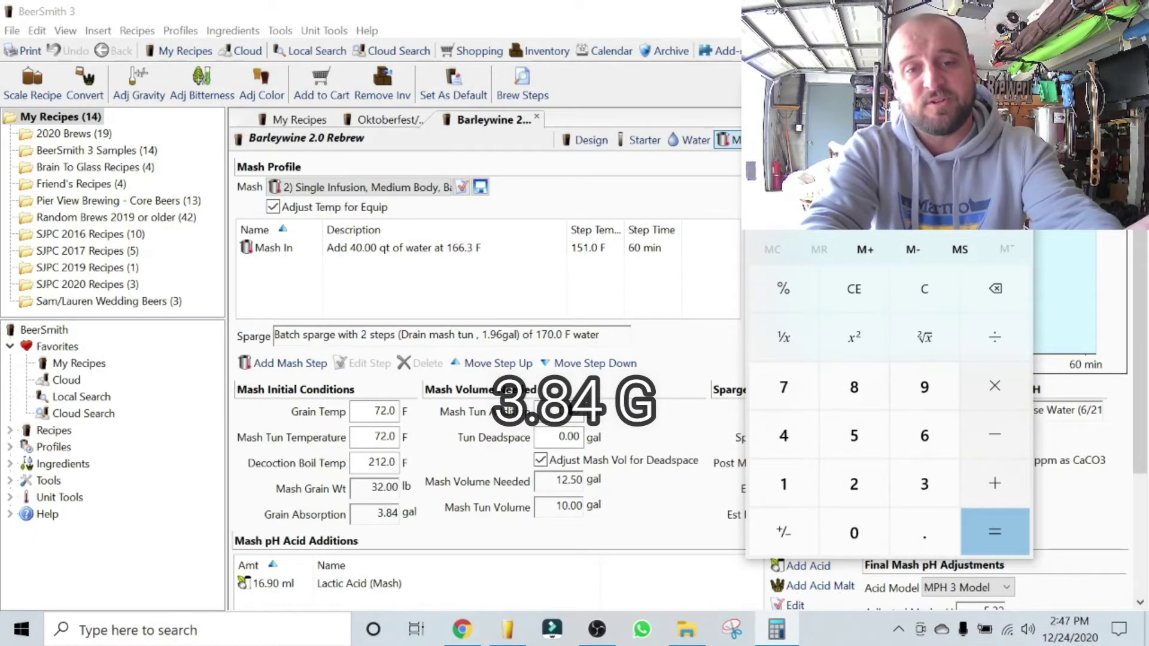
type("3")
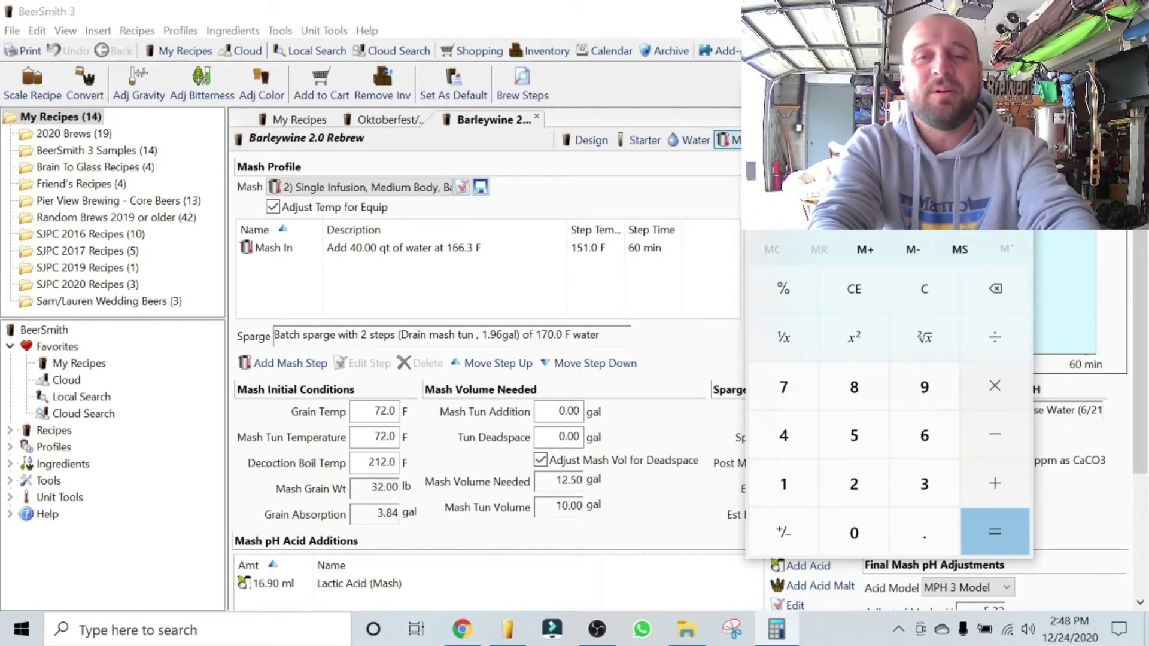
- Divide 40 qt by 4 to get gallons, then preview the printable Brew Steps sheet
key("slash")
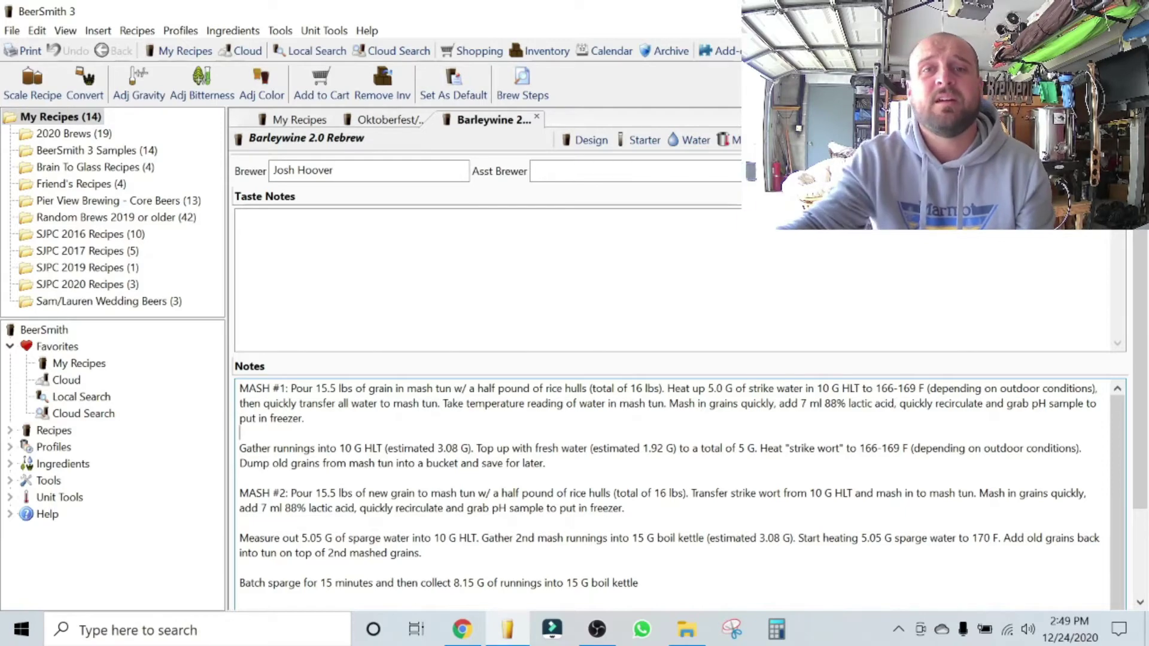
left_click(523, 86)
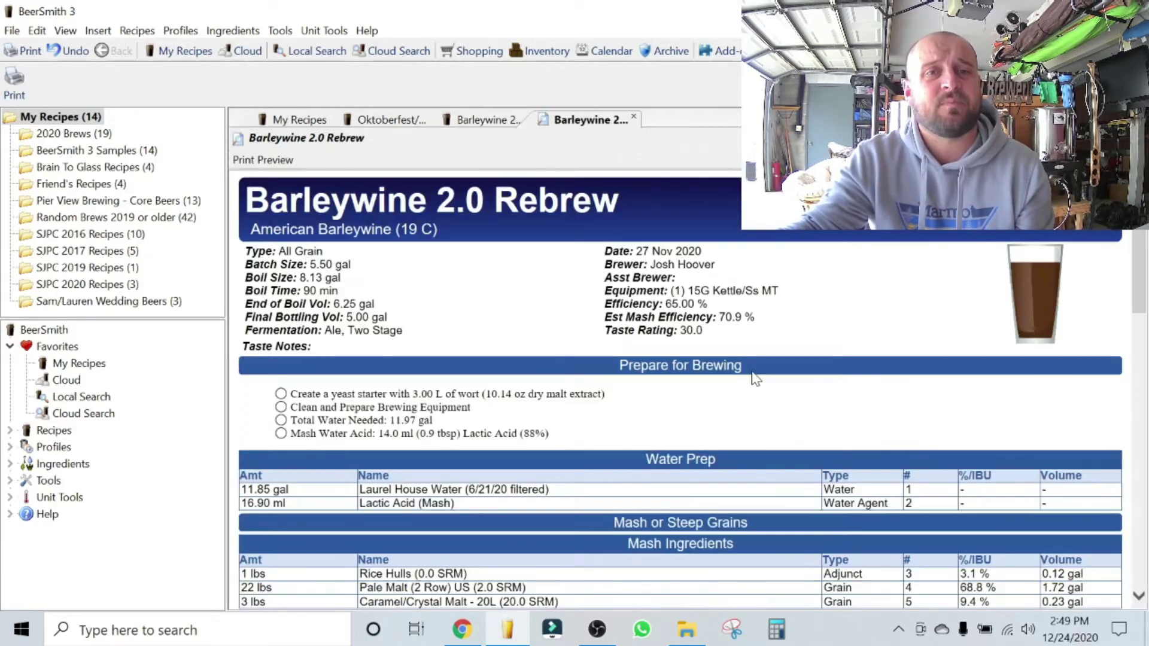
- Scroll the brew-steps preview down to the Notes section, then close the preview with Ctrl+W
scroll(756, 378, "down", 15)
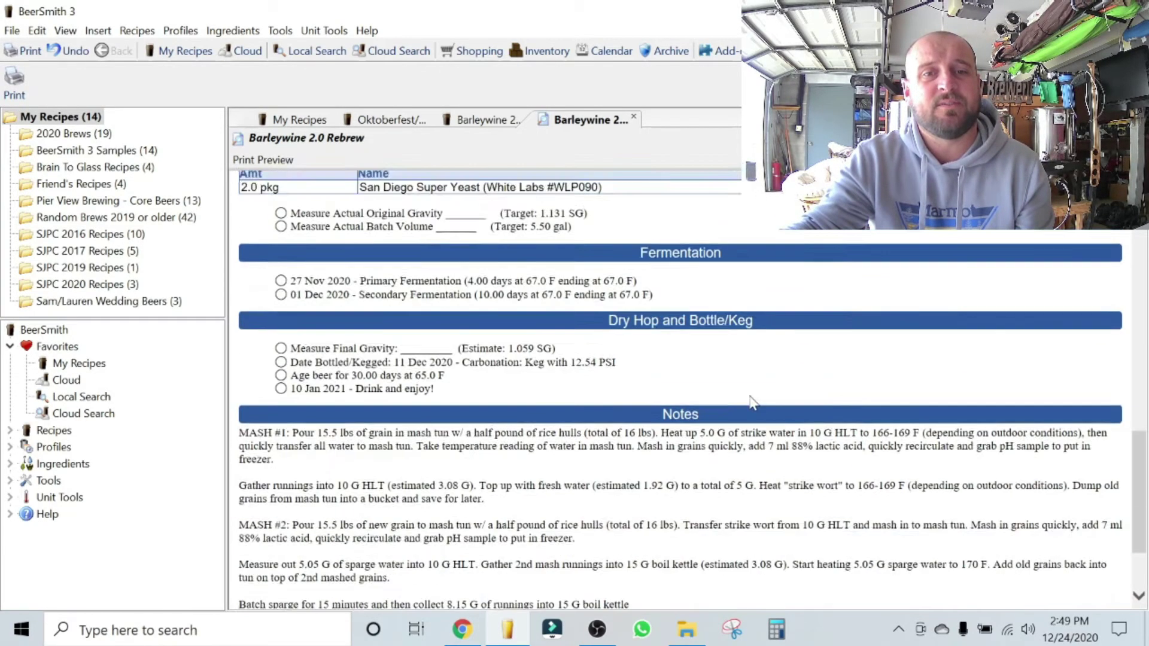
scroll(752, 402, "down", 2)
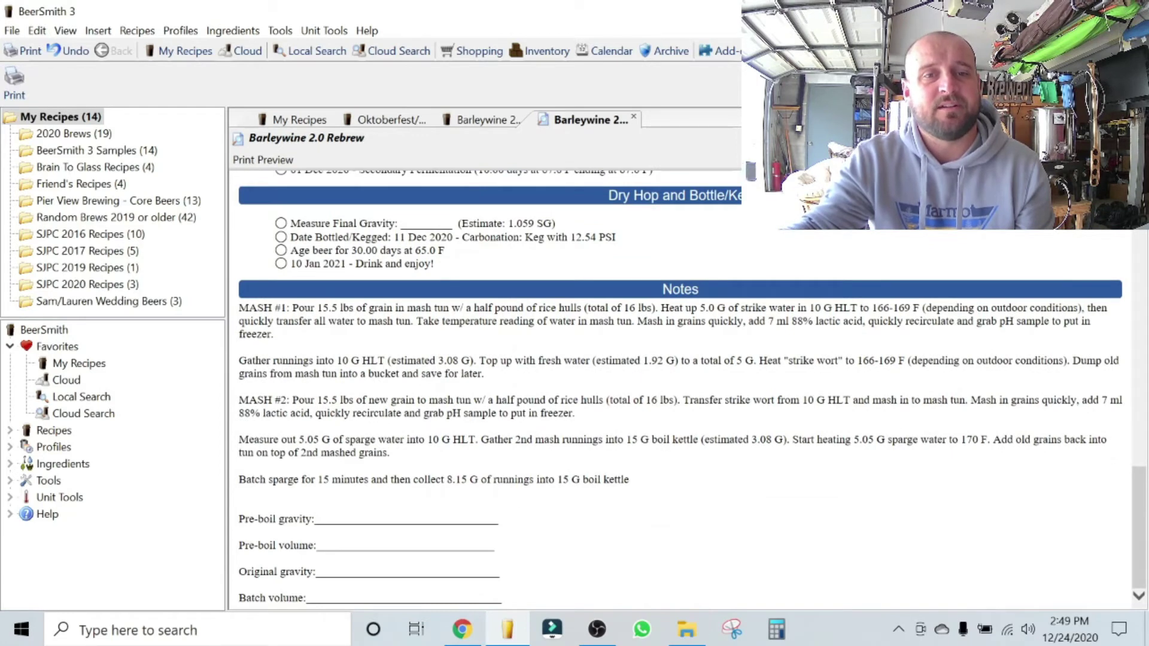
key("ctrl+w")
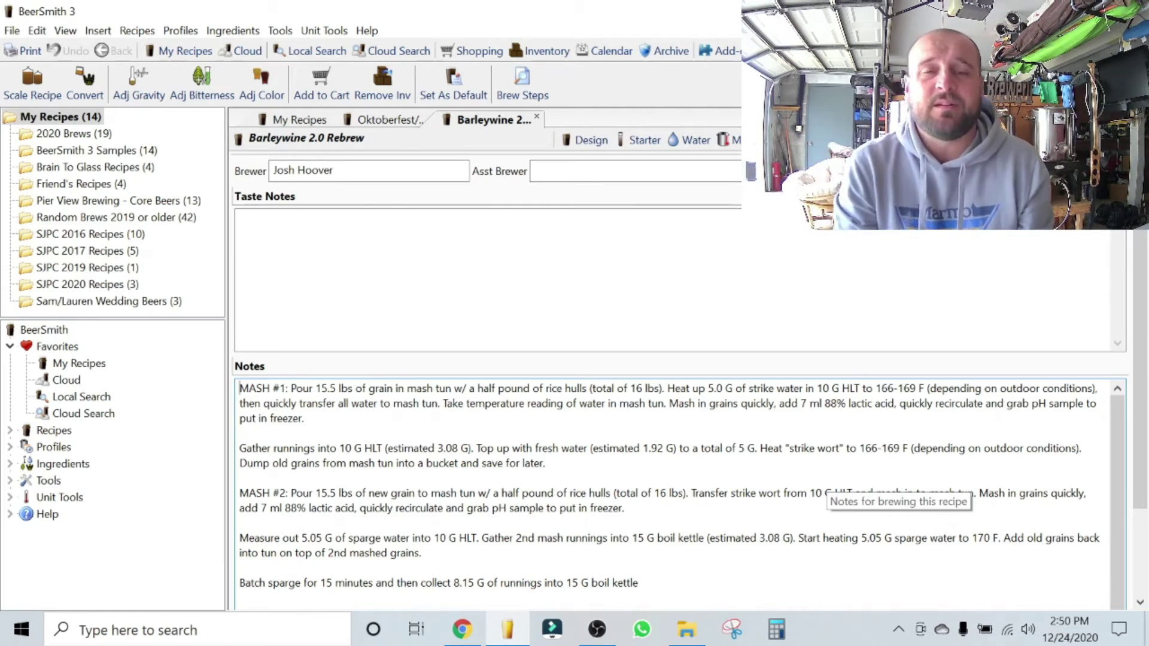
- Highlight 'estimated 3.08' in the notes and start computing 16 lb × the absorption factor in Calculator
left_click(850, 403)
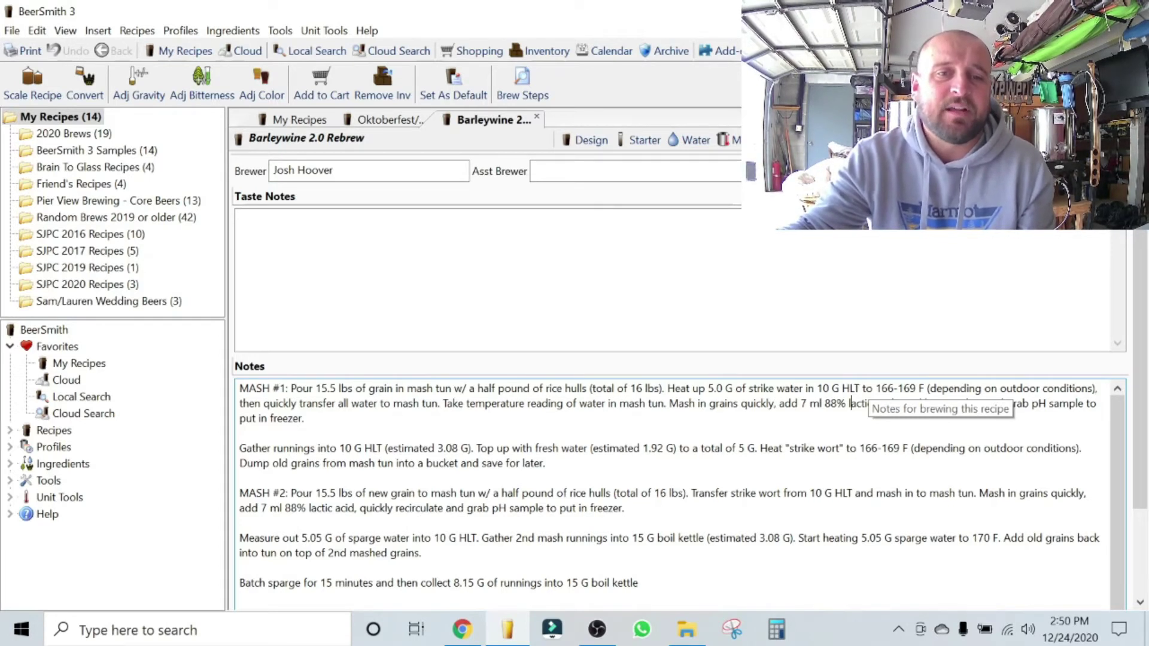
left_click_drag(393, 448, 458, 448)
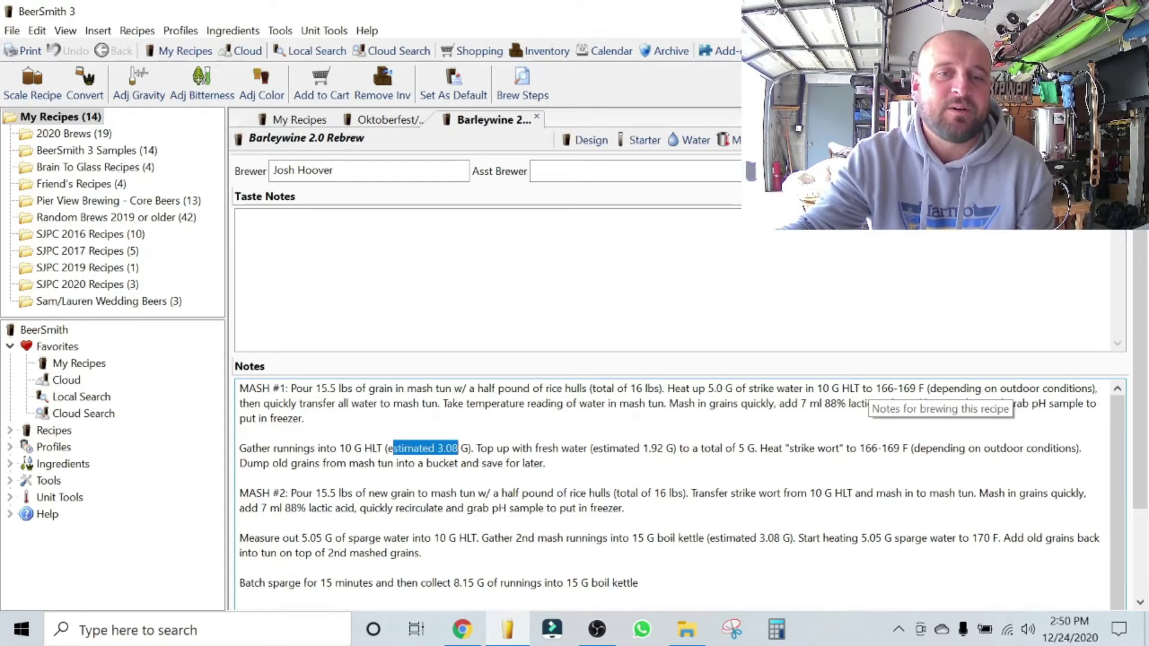
left_click(776, 628)
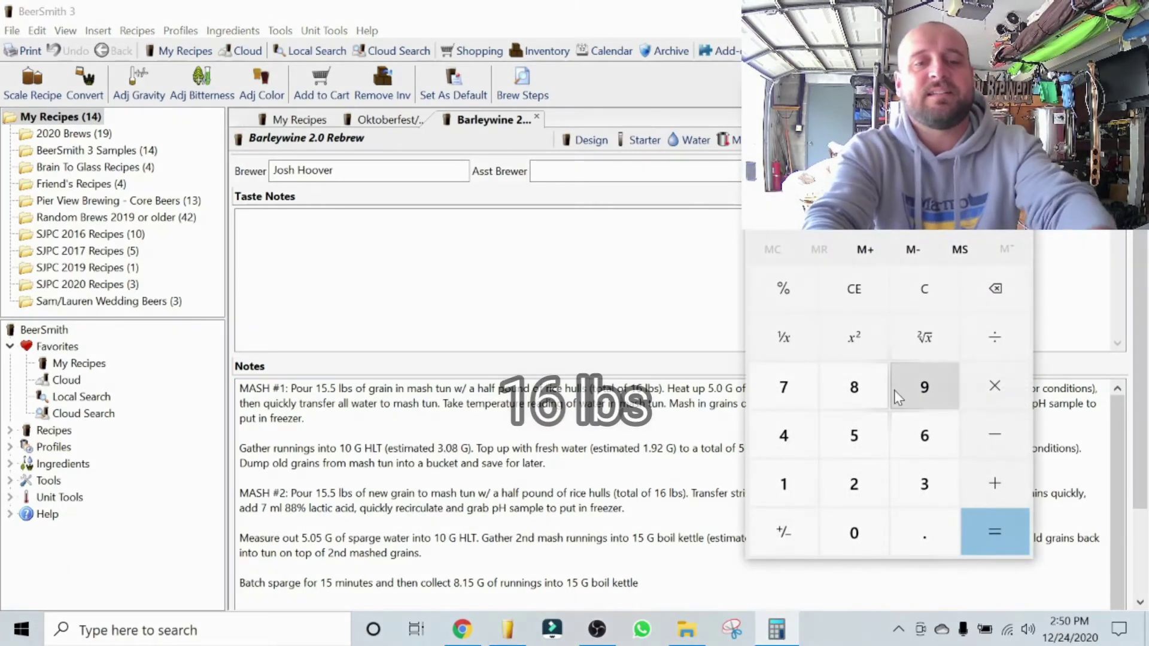
key("1")
left_click(1015, 384)
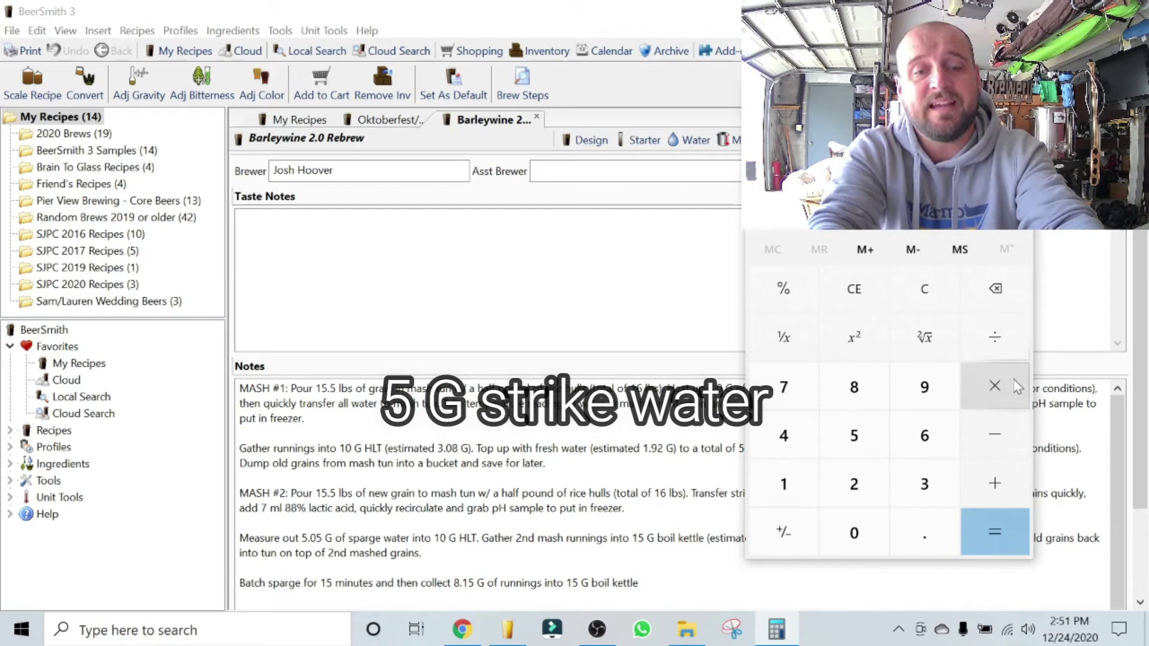
key("period")
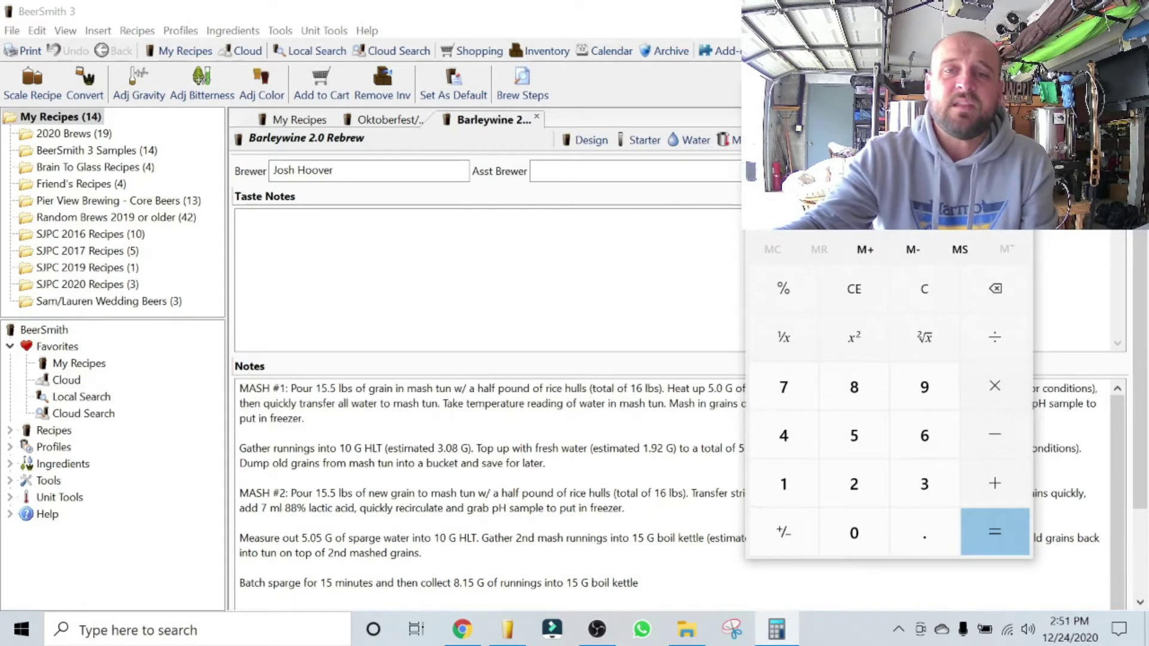
left_click(652, 525)
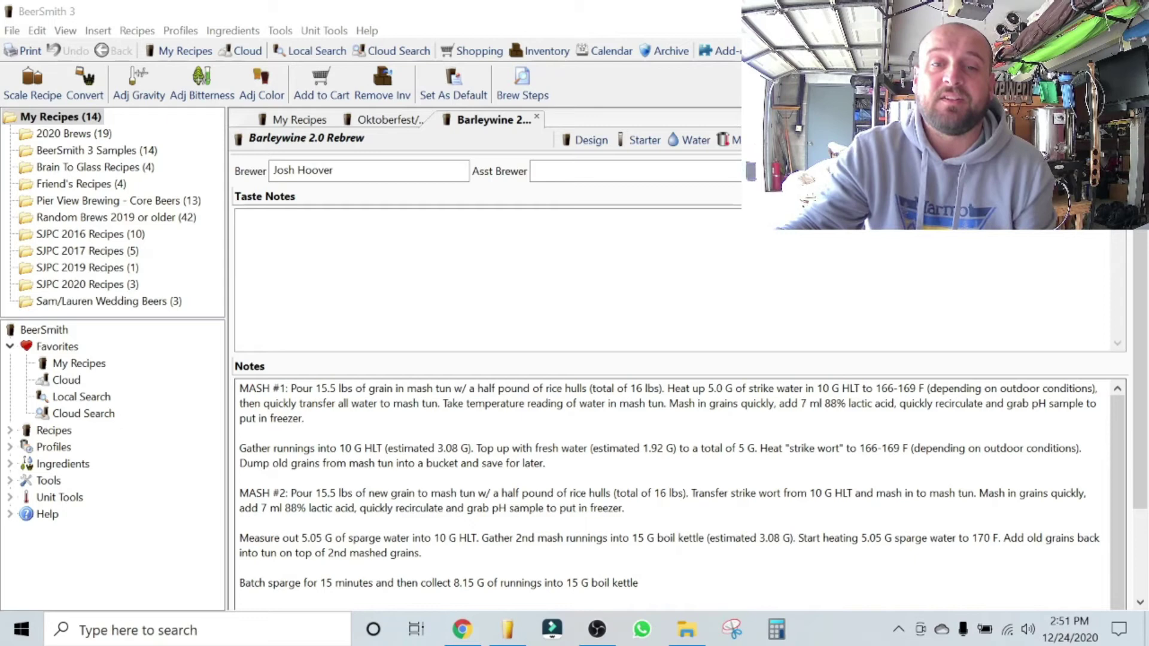
left_click_drag(487, 448, 607, 448)
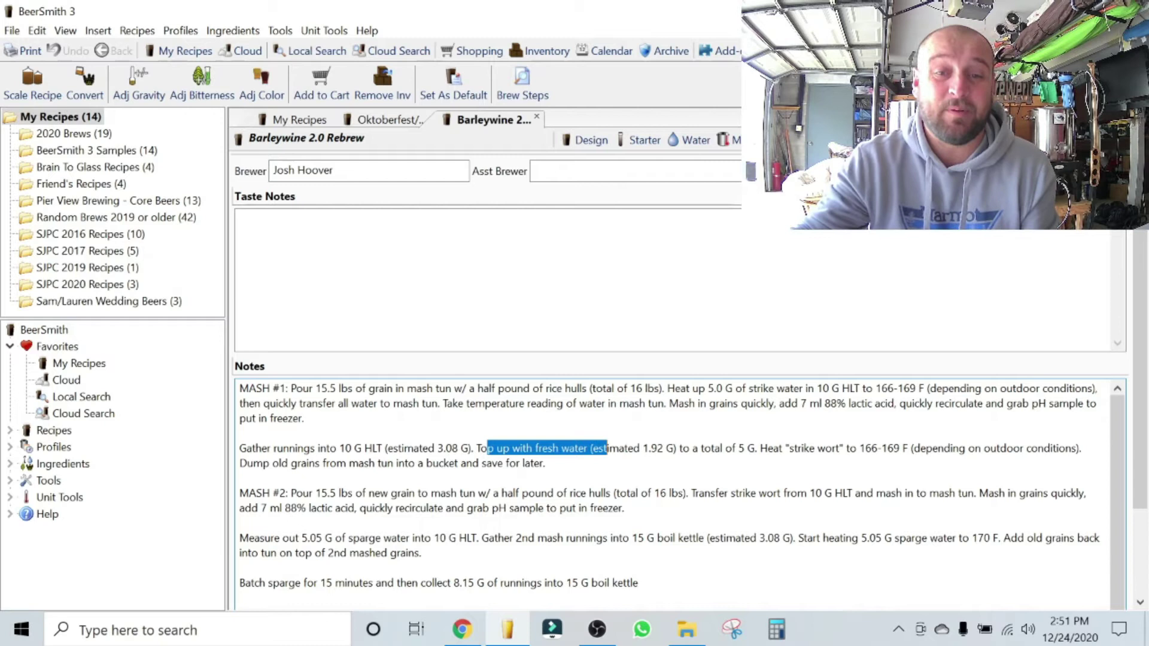
left_click_drag(607, 448, 665, 448)
left_click(656, 448)
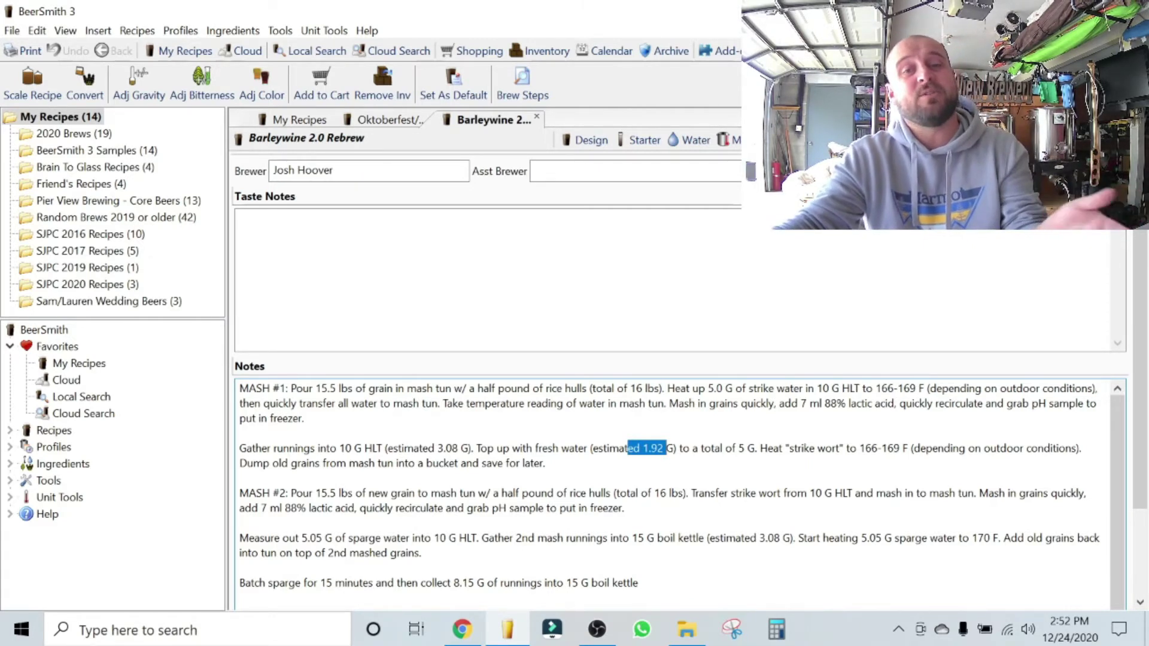
- Highlight the 5 G strike total and 'estimated 3.08 G' in the notes, then show the Session page
left_click_drag(723, 448, 849, 448)
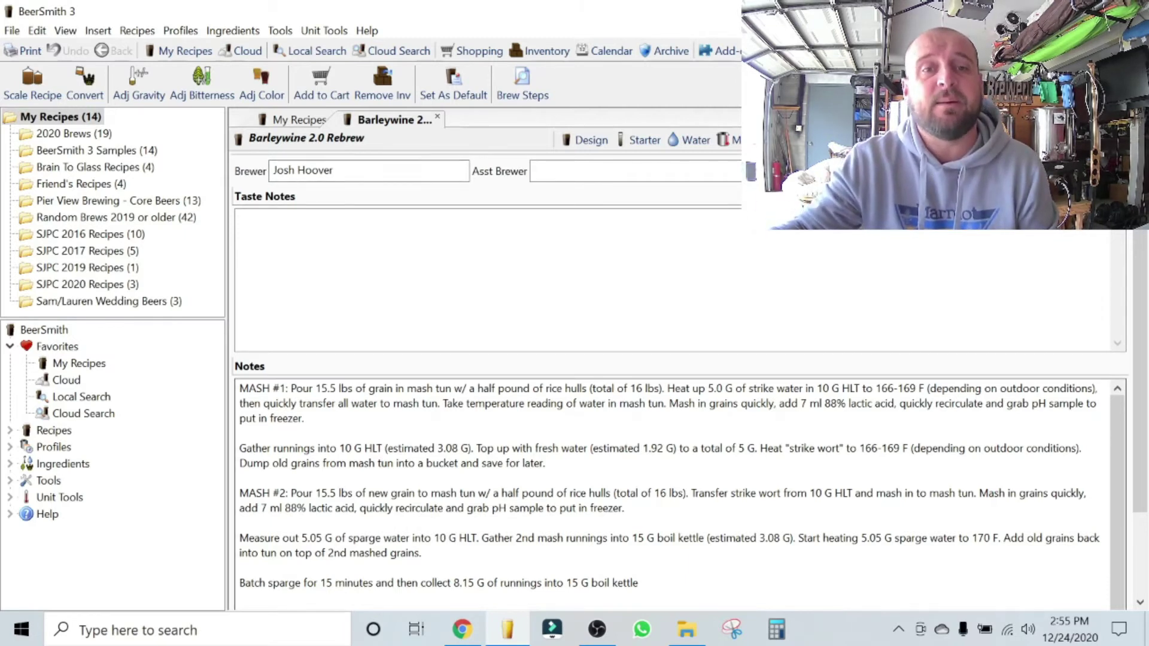
left_click_drag(398, 448, 470, 448)
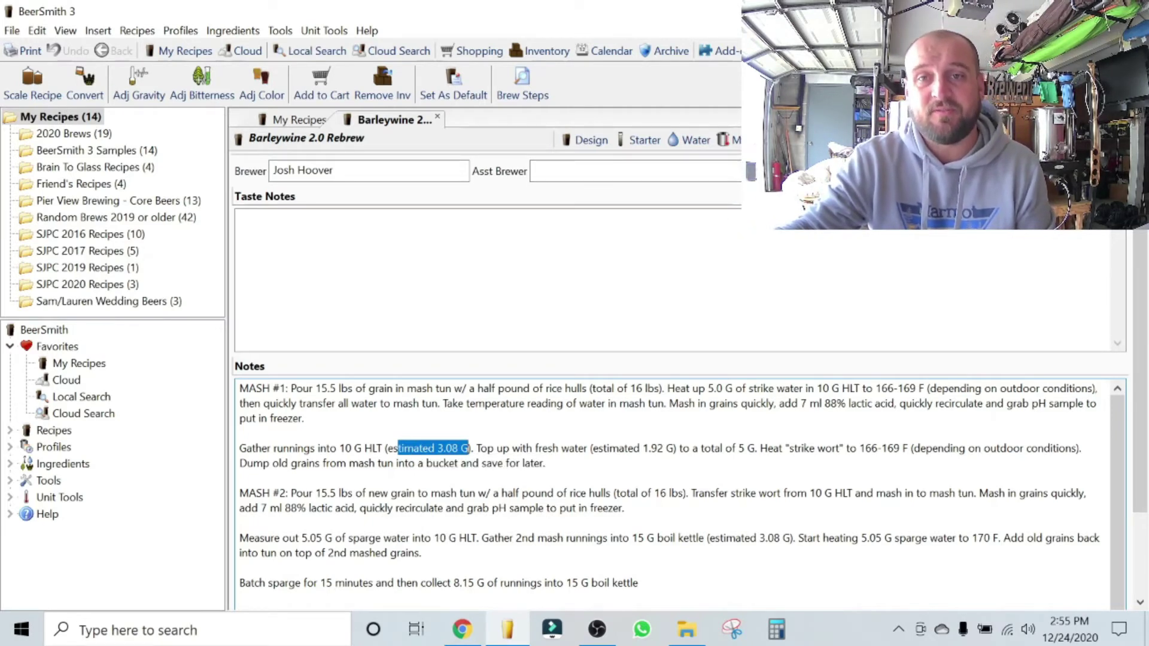
left_click(802, 140)
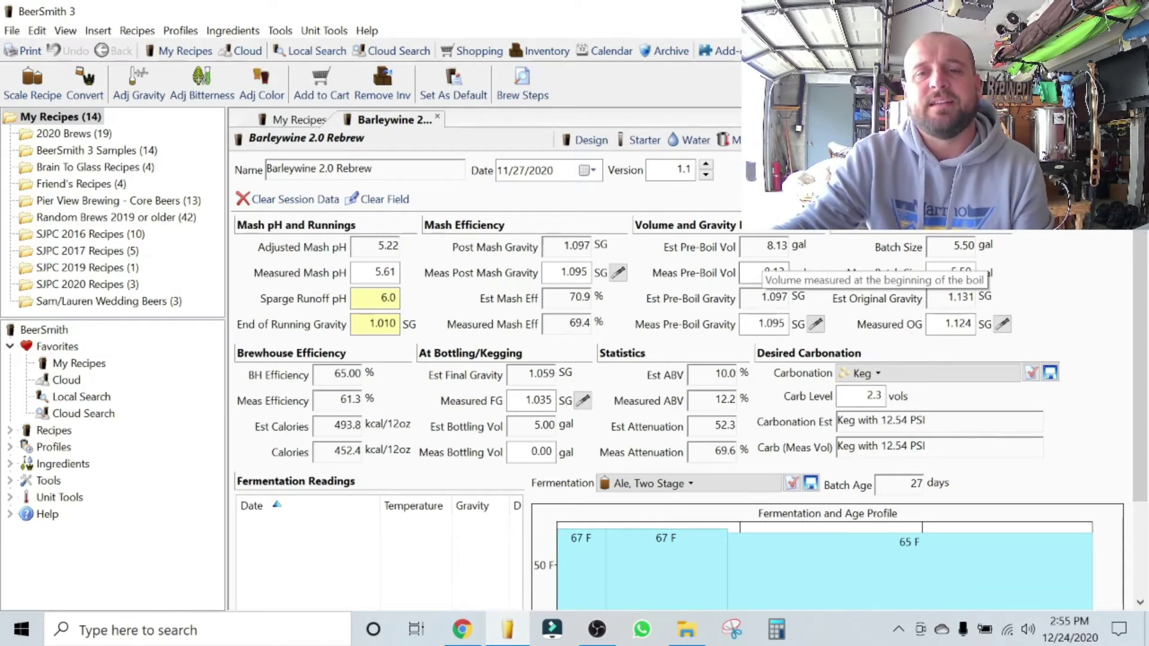
left_click(765, 271)
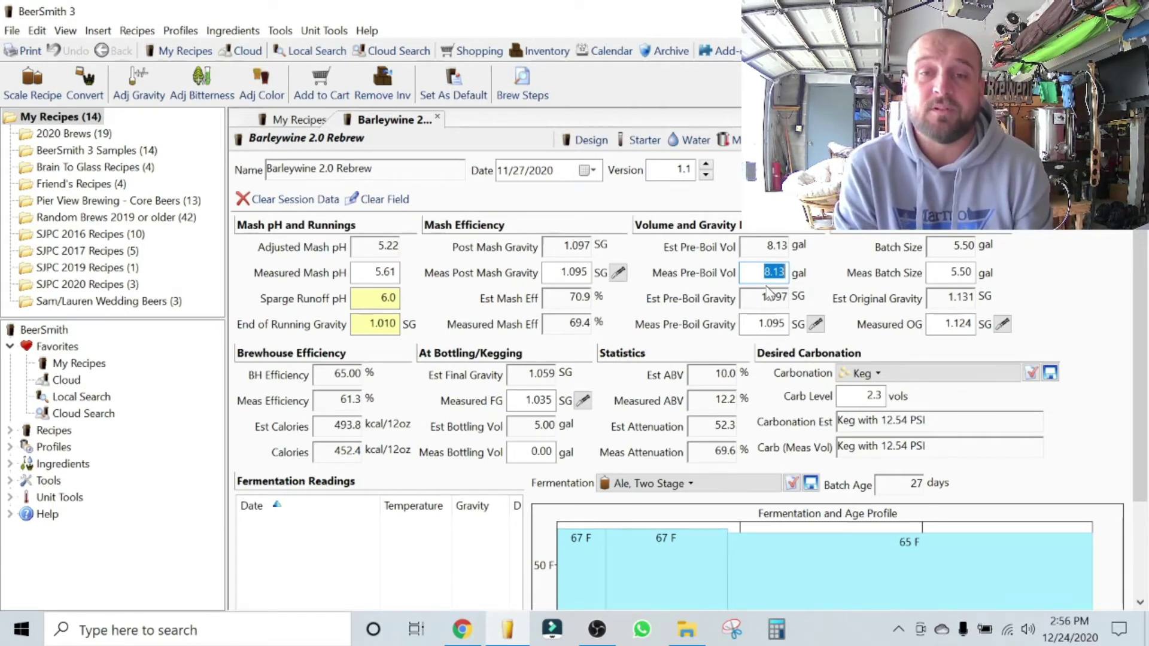
- Switch back to the notes, whose instructions end with collecting 8.15 G of runnings into the boil kettle
key("ctrl+Tab")
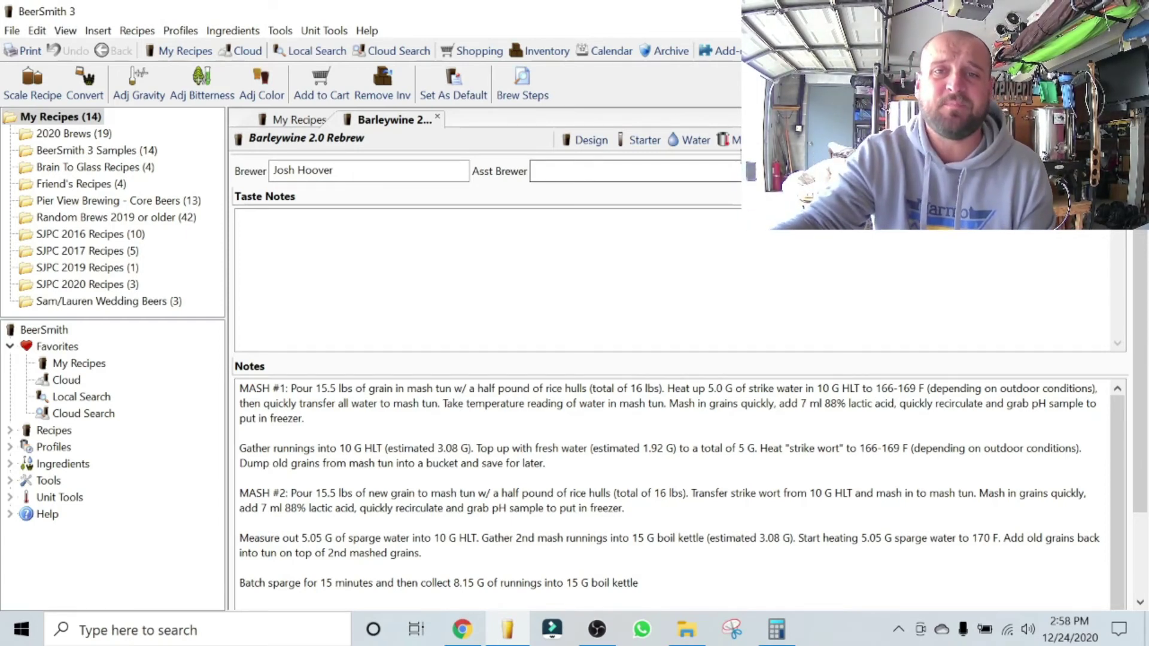
- Review the mash profile and notes, then bring up session data showing 8.13 gal pre-boil volume
left_click(736, 141)
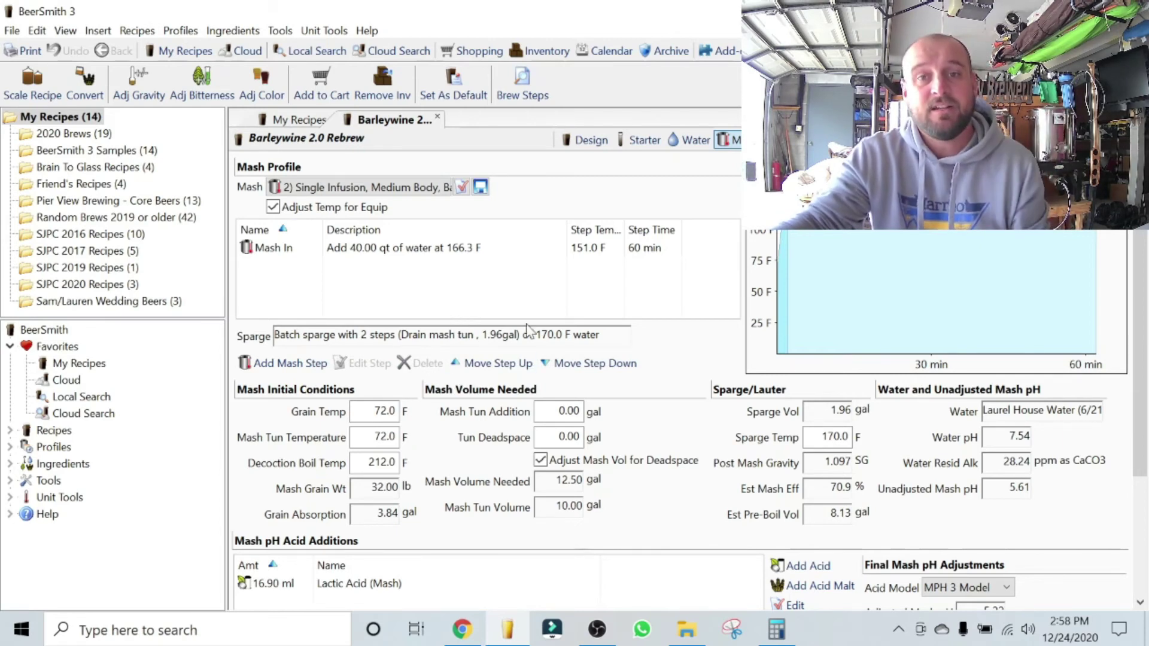
left_click(837, 139)
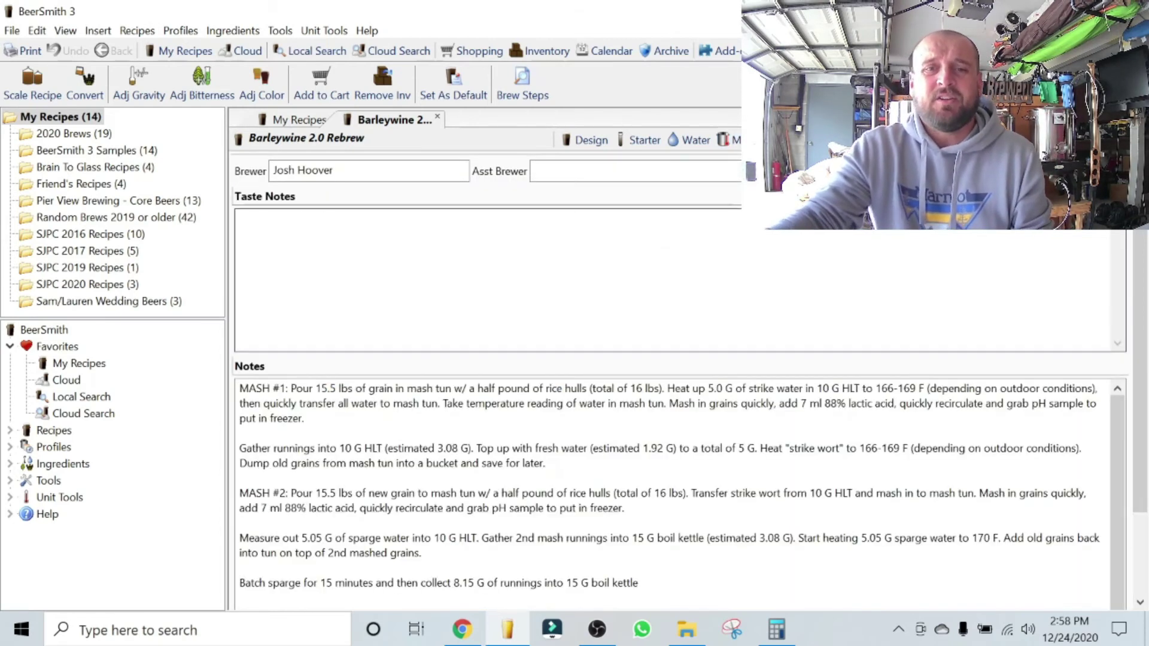
left_click(776, 629)
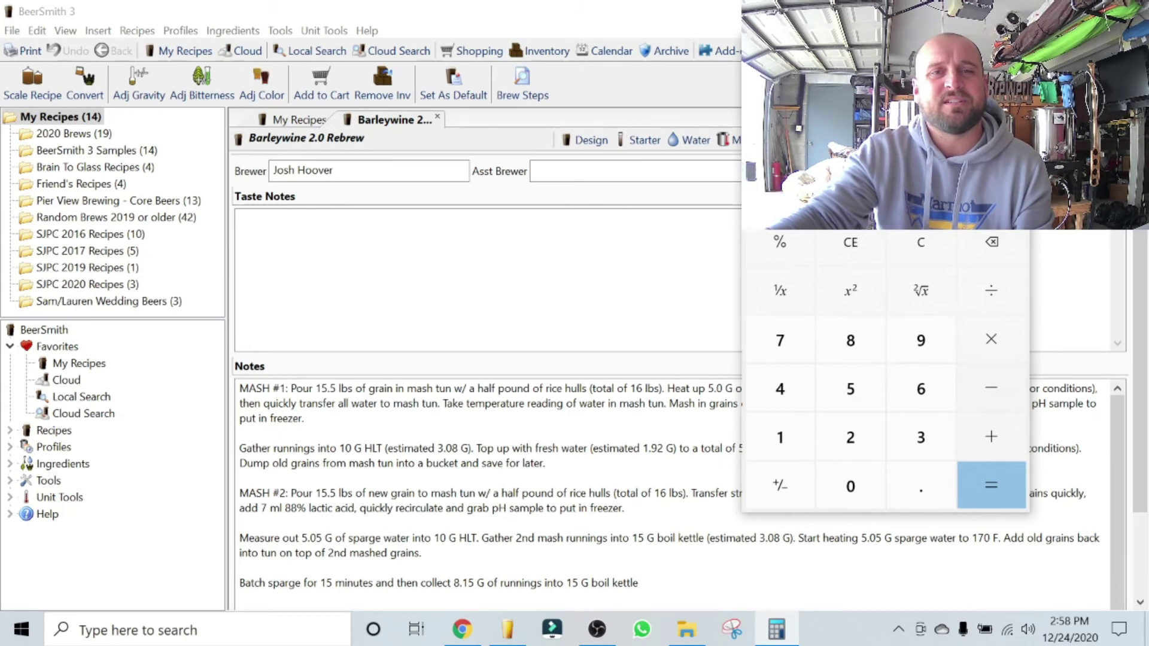
left_click(730, 117)
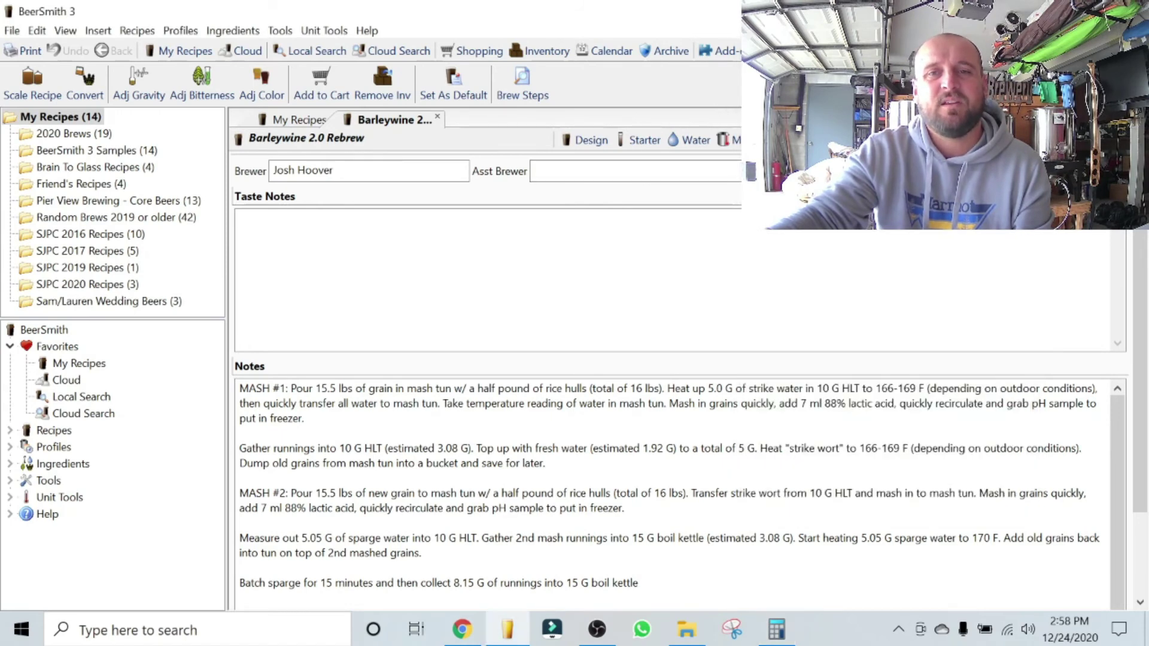
left_click(886, 139)
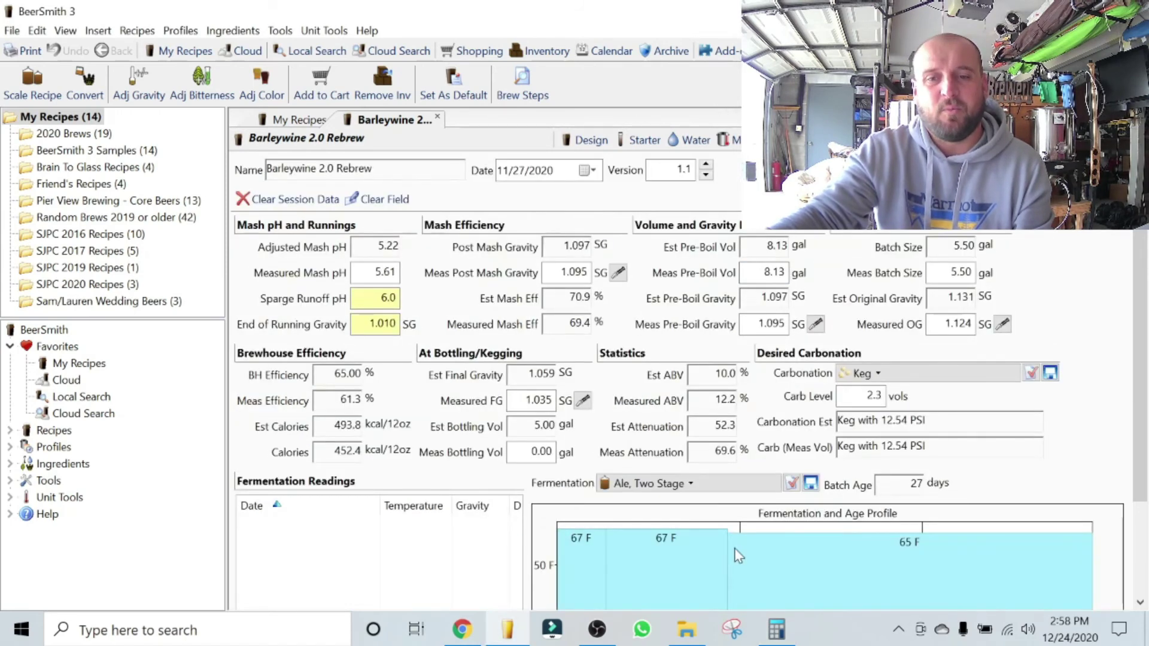
- Calculate 8.13 − 3.08 = 5.05 G of sparge water, then return to the recipe notes
left_click(776, 629)
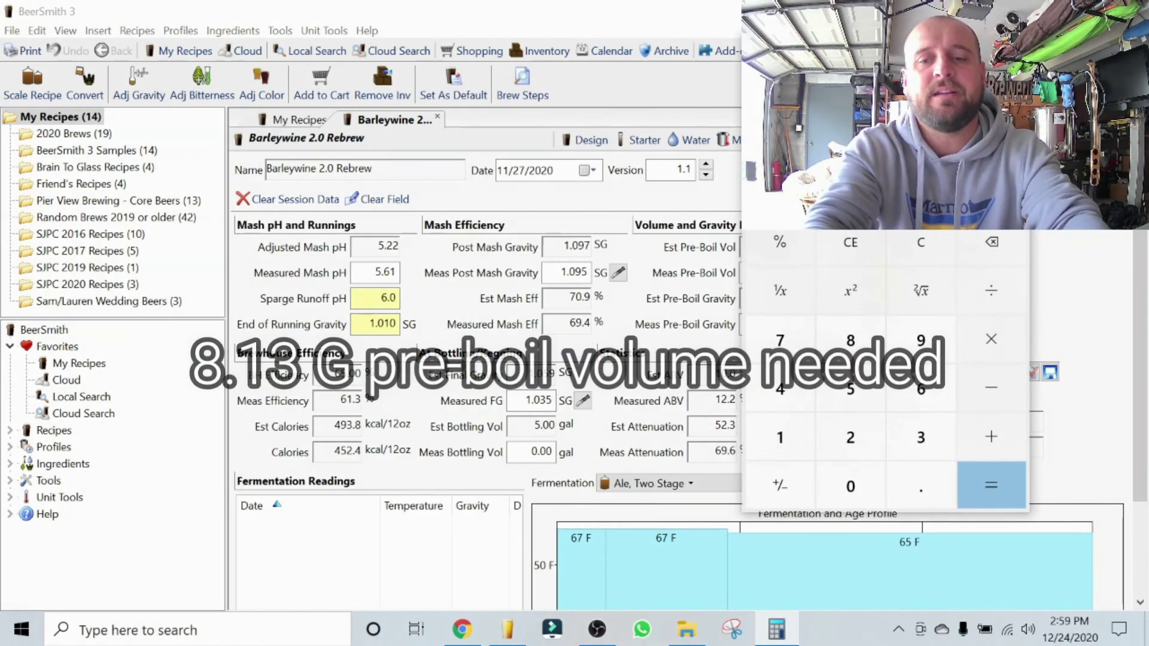
key("period")
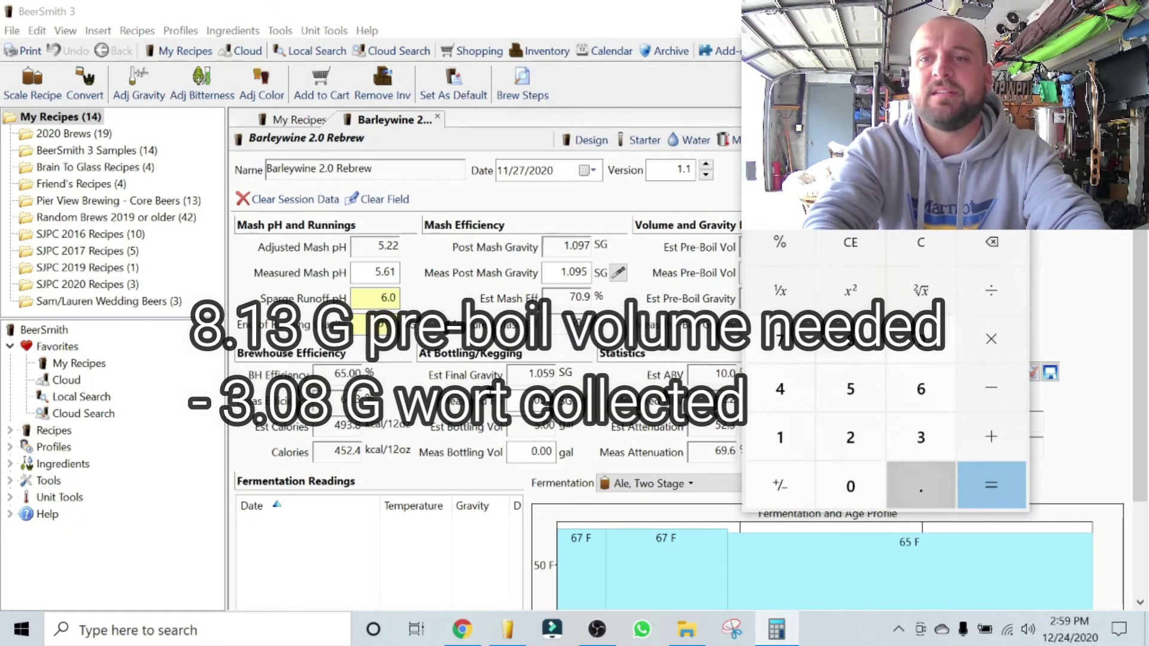
key("Return")
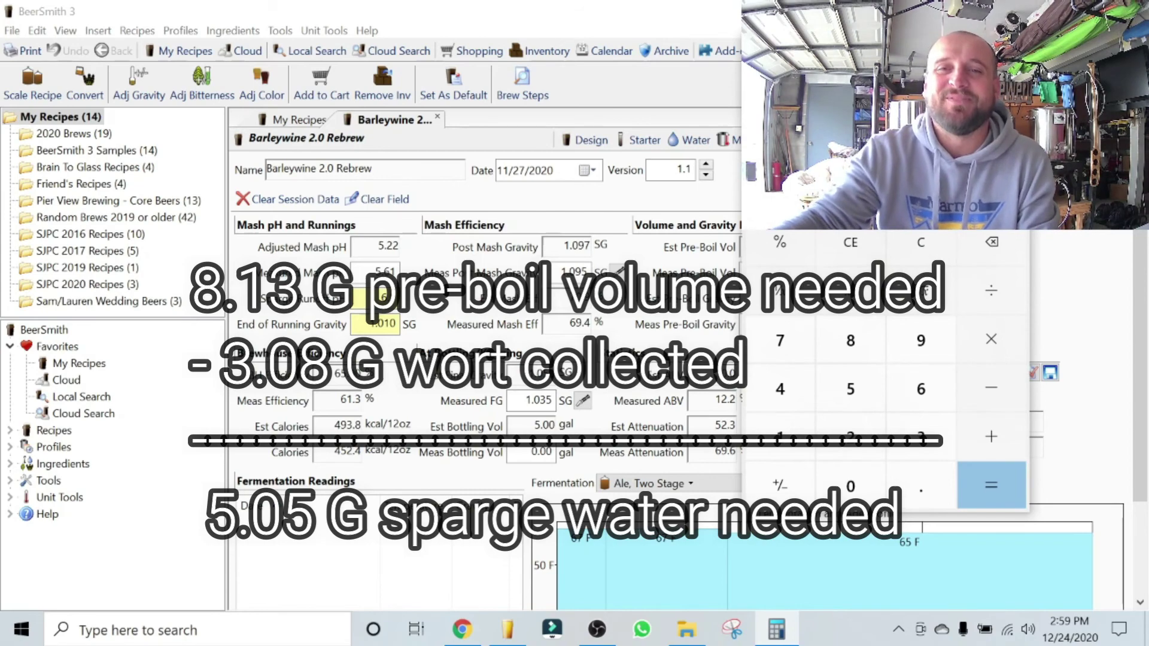
left_click(651, 323)
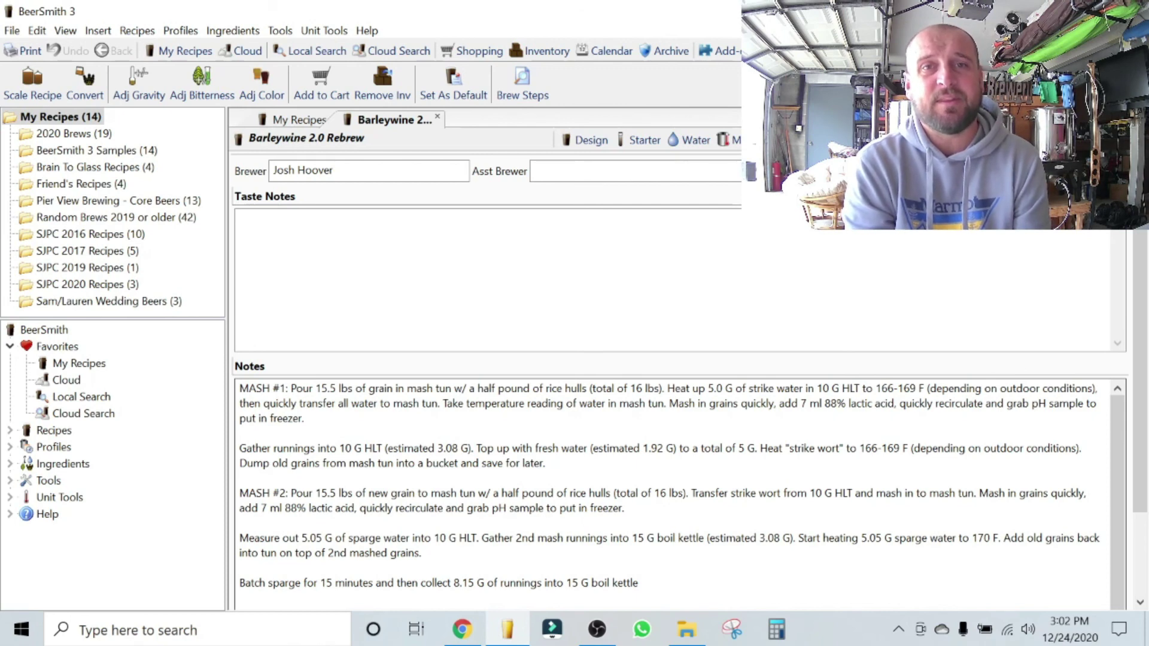
- Select the notes from the first mash step through the batch sparge line with Ctrl+Shift+End
key("ctrl+shift+End")
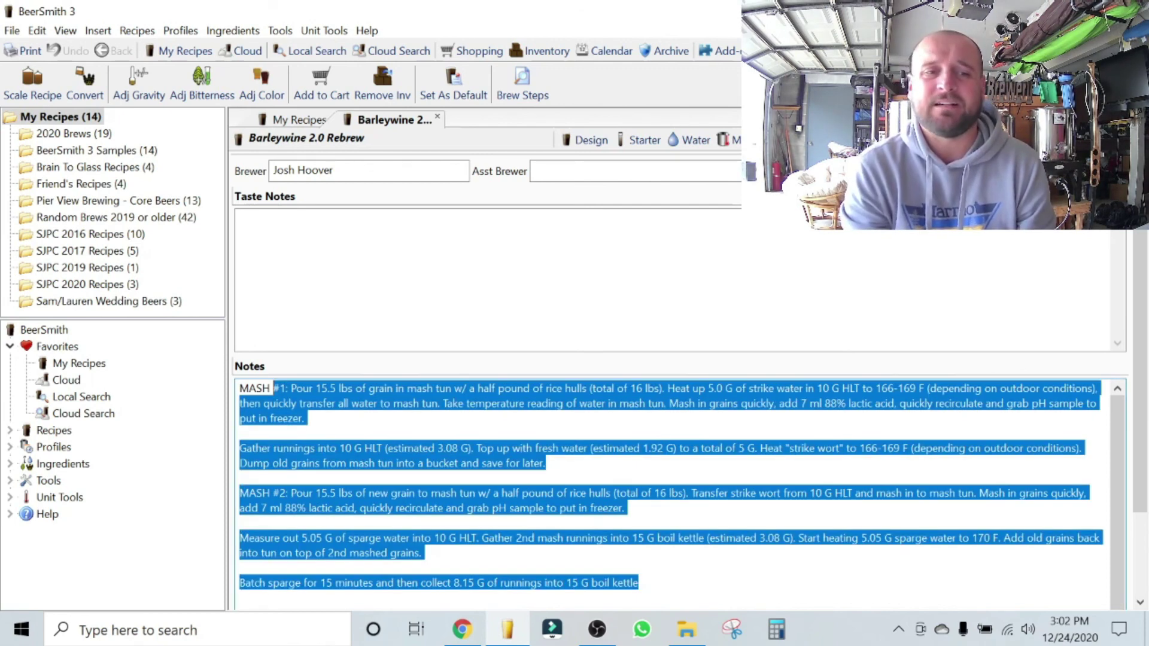